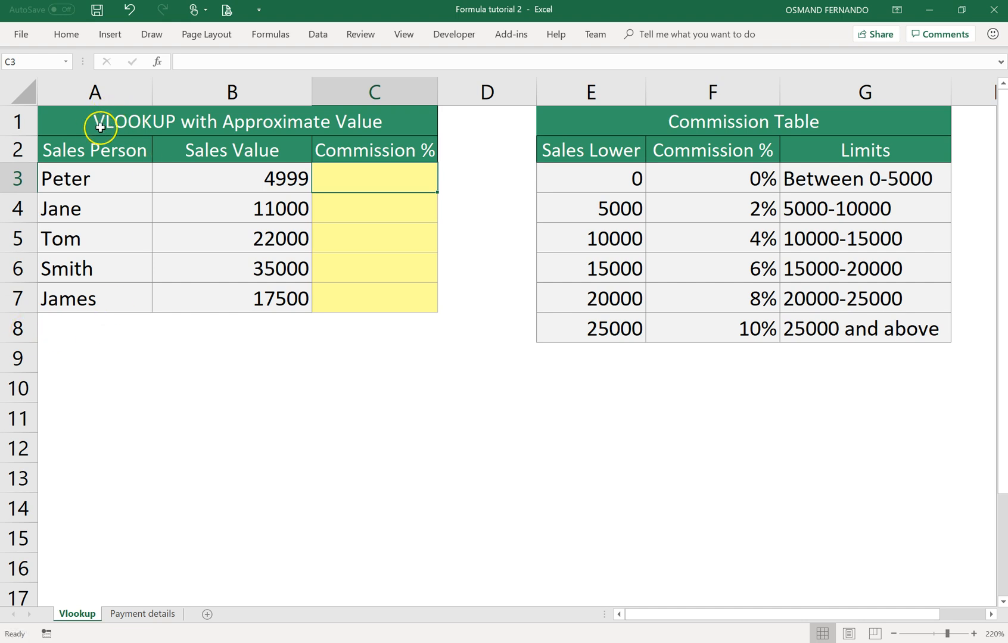
Review the sales table's Sales Person, Sales Value and Commission % columns
{"action": "left_click_drag", "start_coordinate": [88, 142], "coordinate": [99, 292]}
{"action": "left_click_drag", "start_coordinate": [206, 152], "coordinate": [214, 300]}
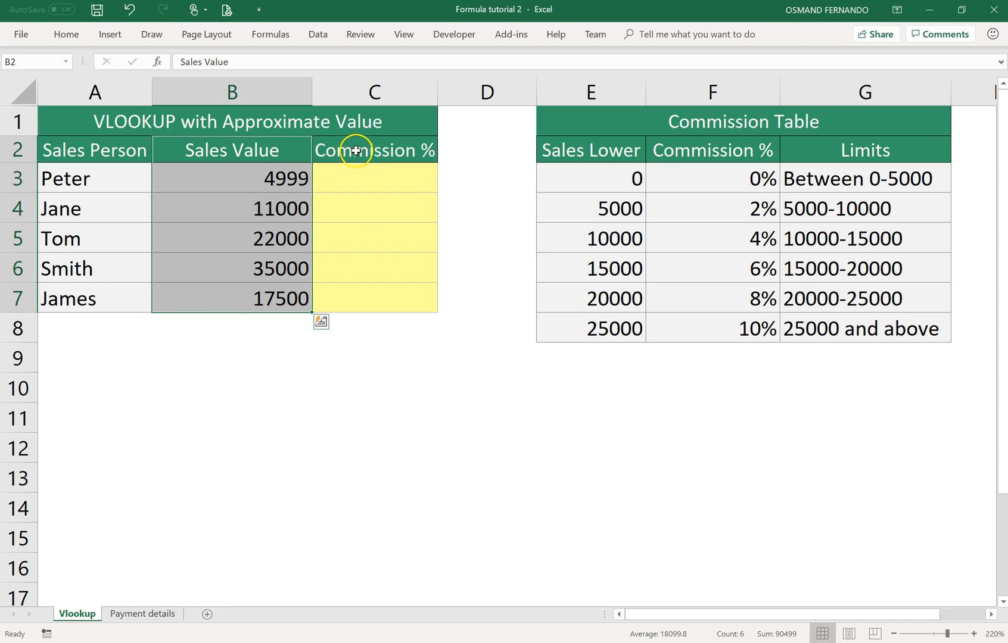
{"action": "left_click", "coordinate": [367, 173]}
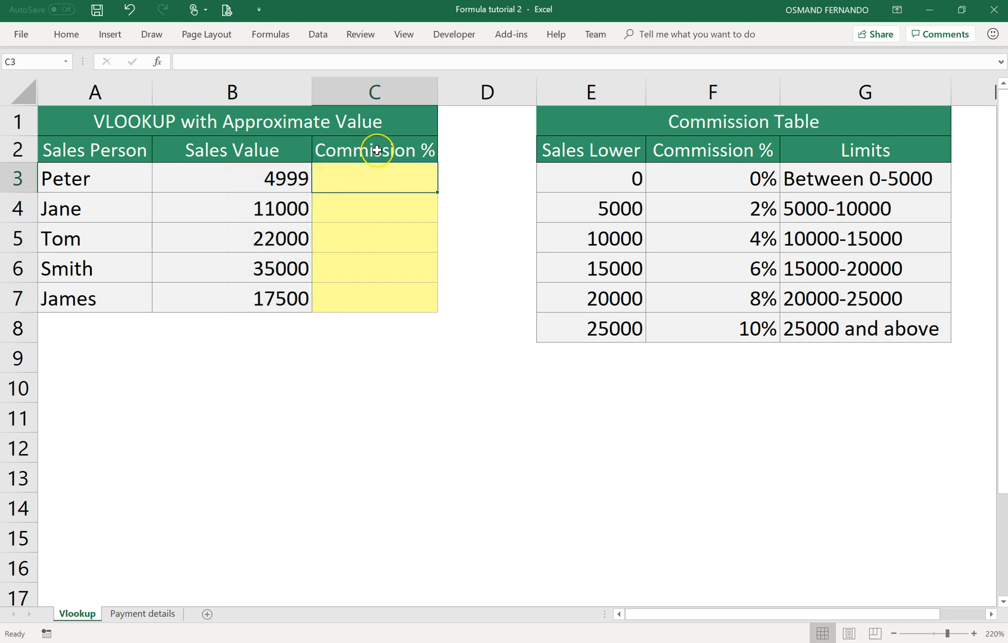
{"action": "left_click", "coordinate": [377, 151]}
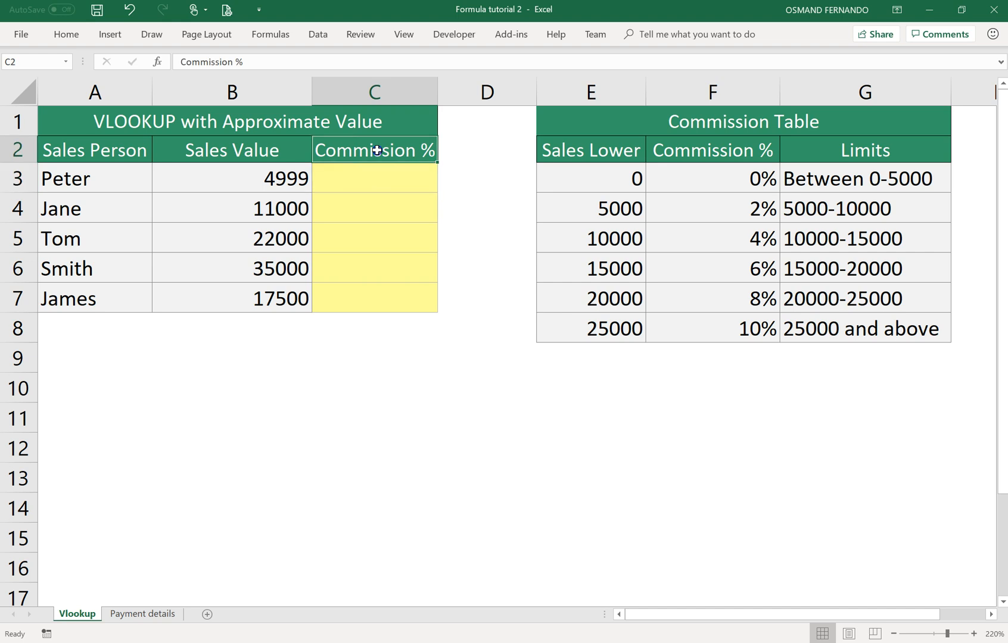
Examine how the Commission Table's lower sales bounds and limits relate to the commission percentages and to the sales value in B3
{"action": "left_click", "coordinate": [599, 130]}
{"action": "left_click_drag", "start_coordinate": [598, 131], "coordinate": [791, 325]}
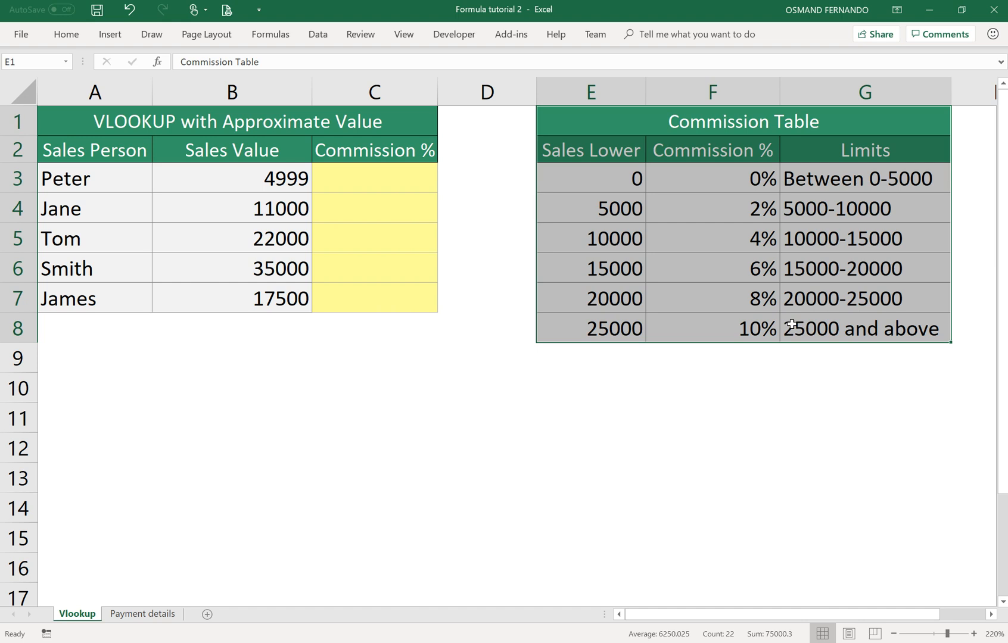
{"action": "left_click", "coordinate": [592, 155]}
{"action": "left_click", "coordinate": [626, 183]}
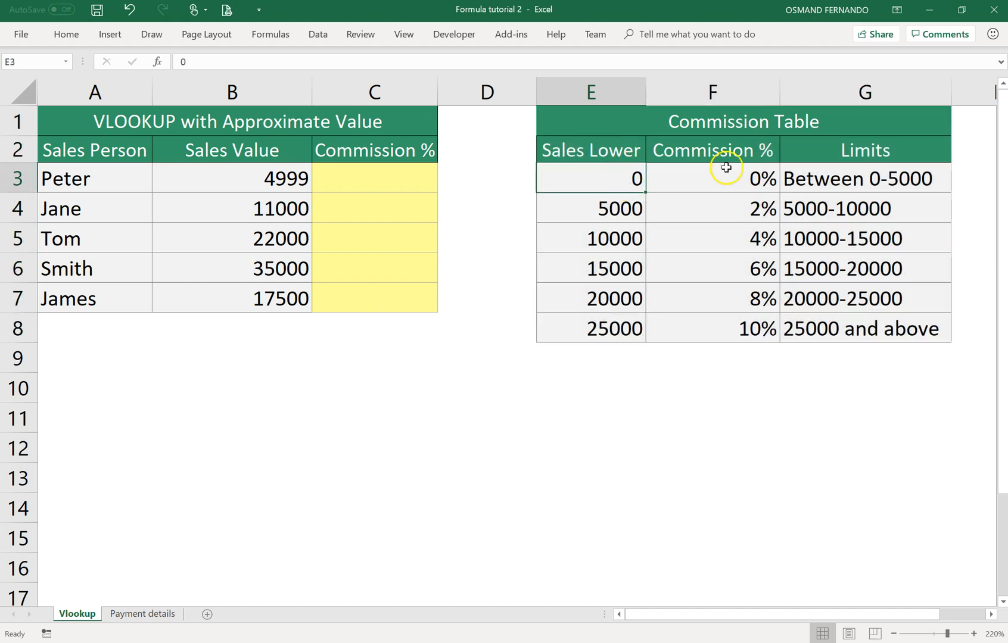
{"action": "left_click", "coordinate": [729, 179]}
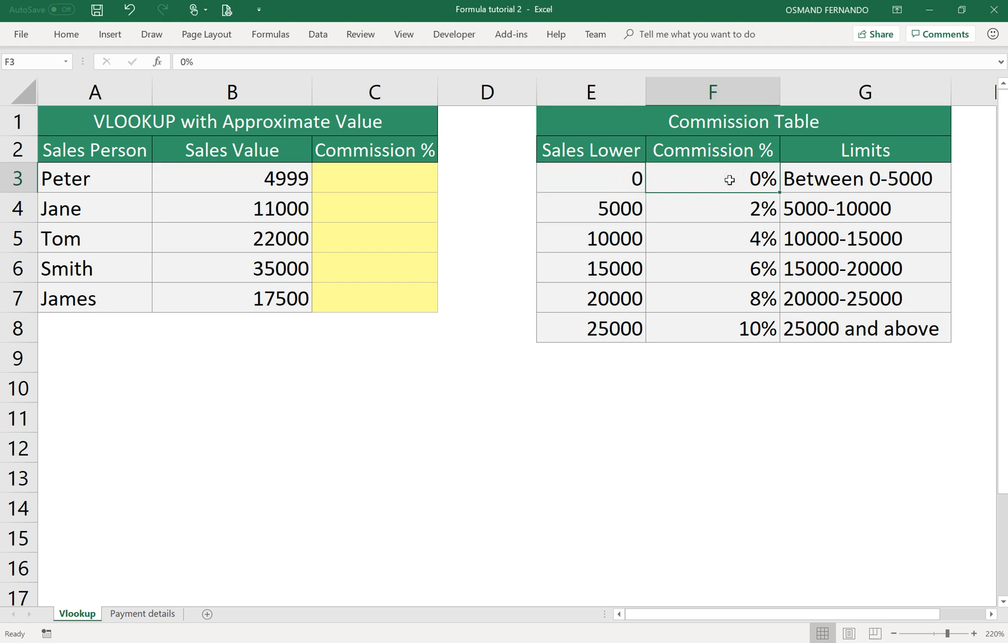
{"action": "left_click", "coordinate": [620, 179]}
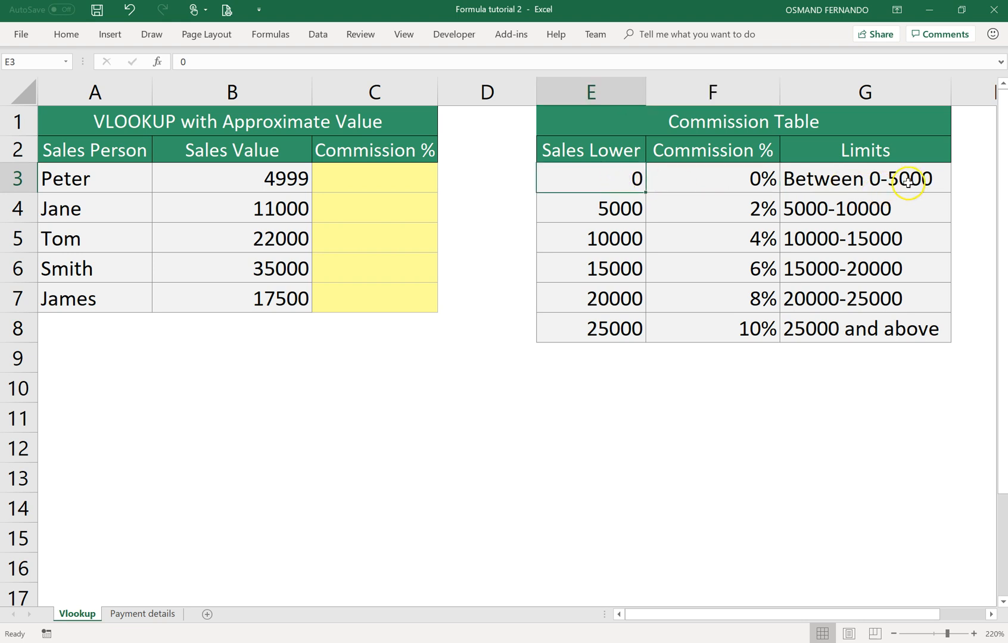
{"action": "left_click", "coordinate": [710, 183]}
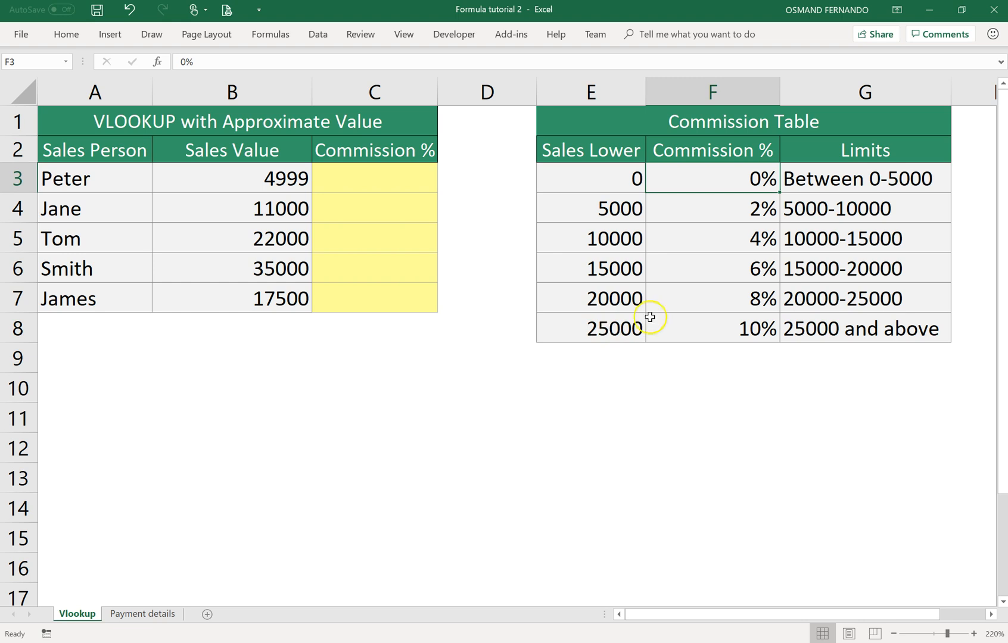
{"action": "left_click", "coordinate": [721, 334]}
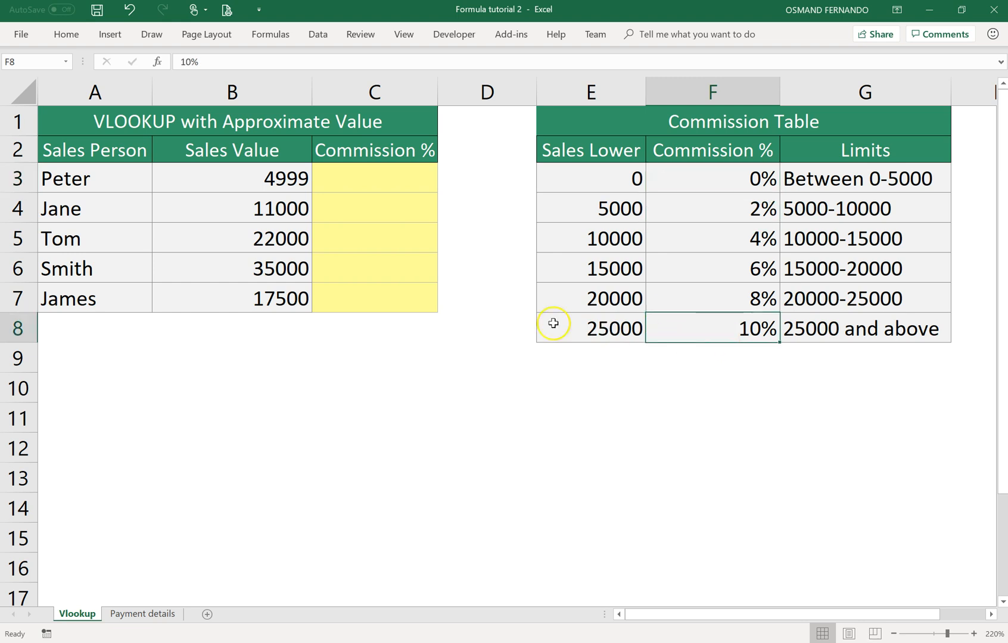
{"action": "left_click", "coordinate": [238, 177]}
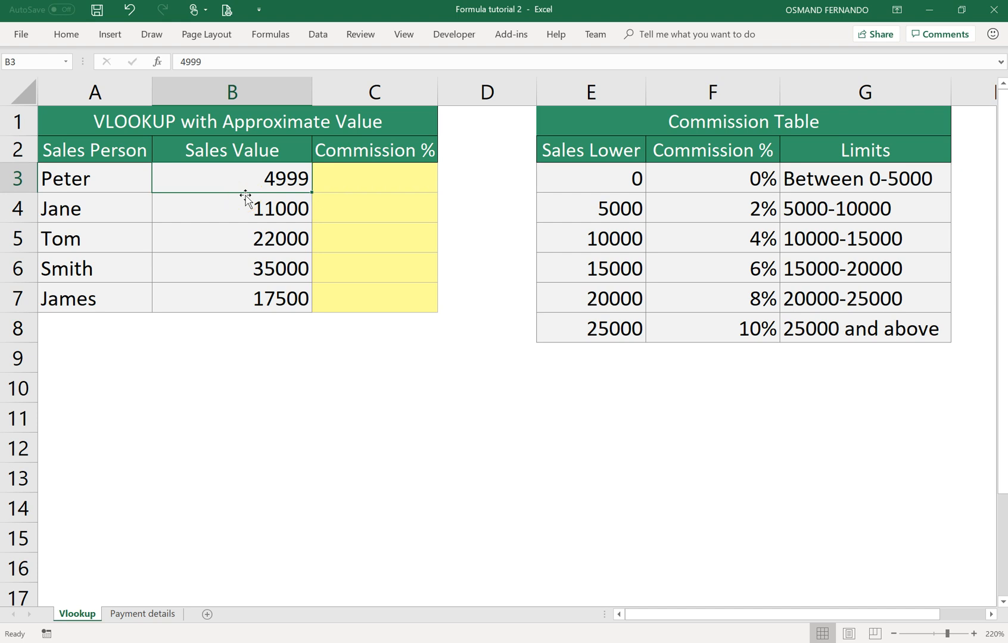
{"action": "left_click", "coordinate": [612, 208]}
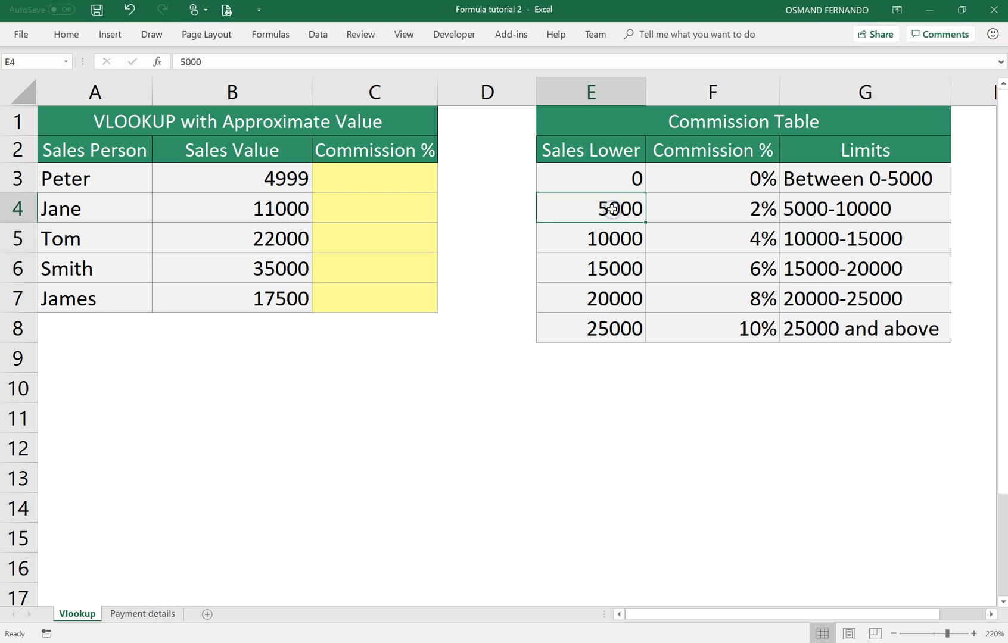
{"action": "left_click", "coordinate": [611, 236]}
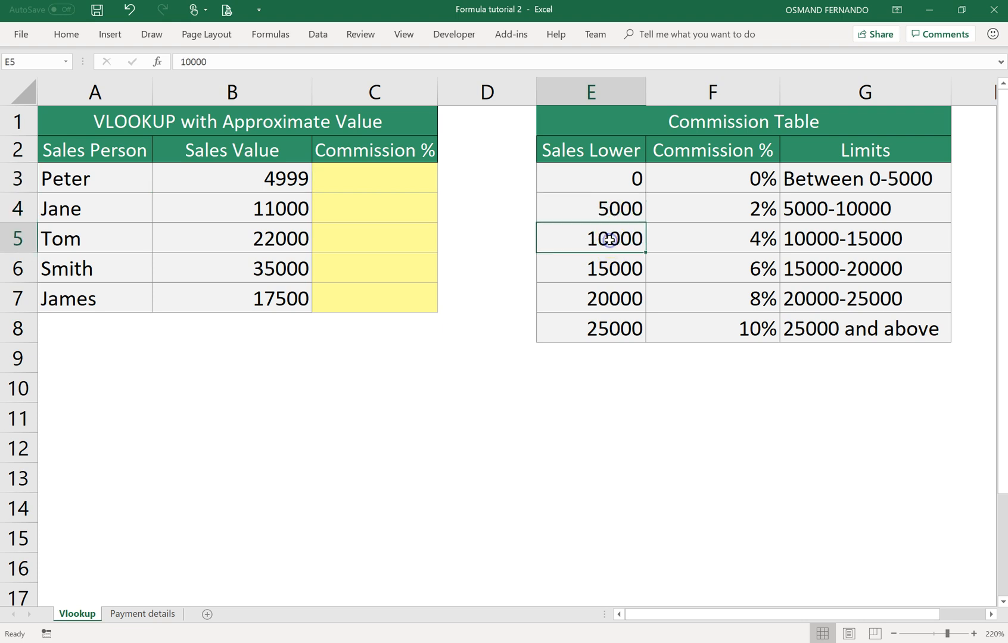
Start a VLOOKUP formula in C3 with the sales value in B3 as the lookup value
{"action": "left_click", "coordinate": [355, 178]}
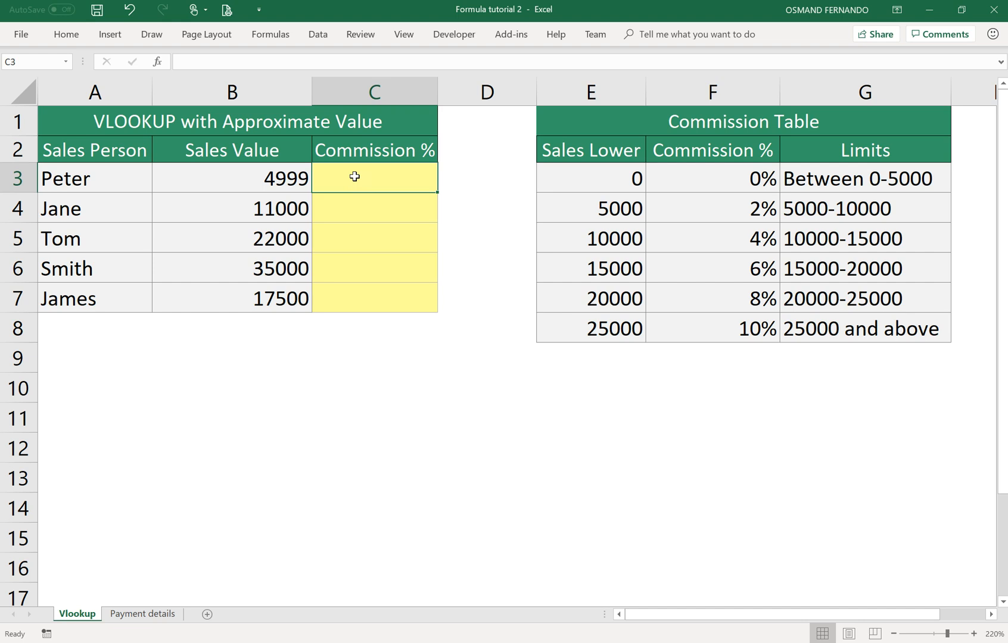
{"action": "type", "text": "=vloo"}
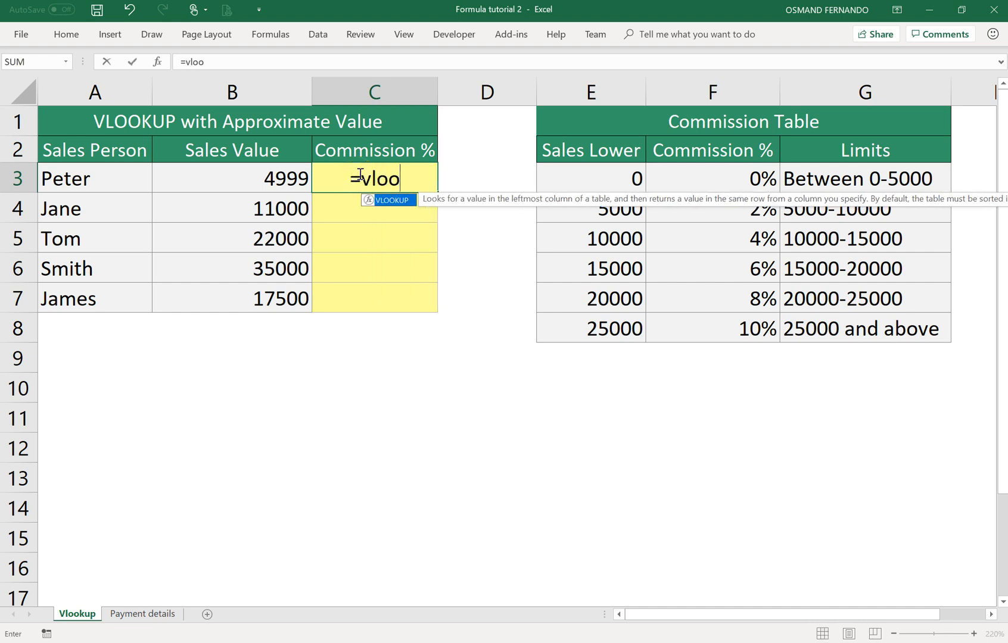
{"action": "type", "text": "kup"}
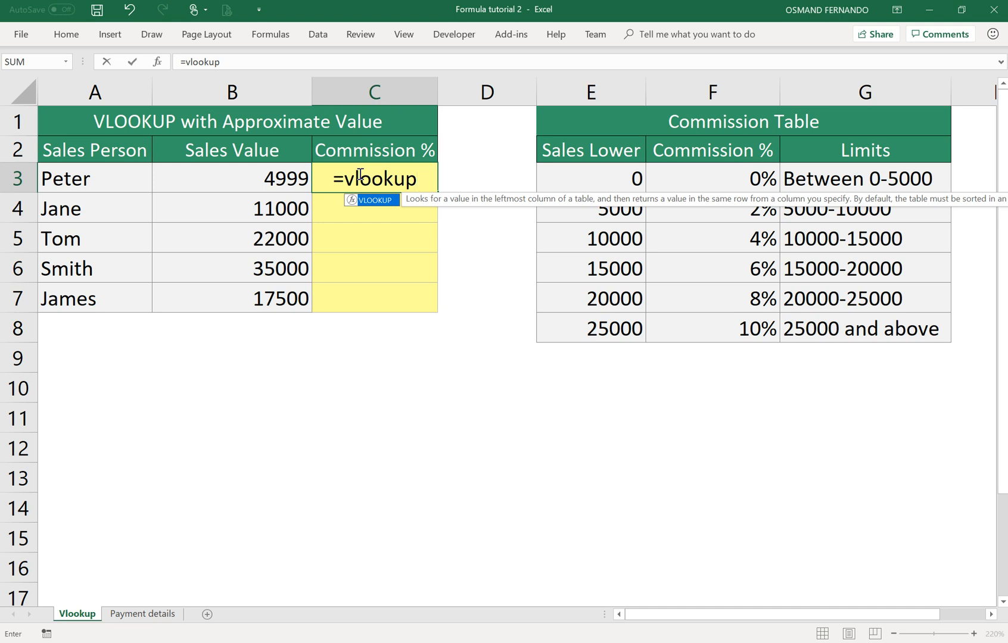
{"action": "type", "text": "("}
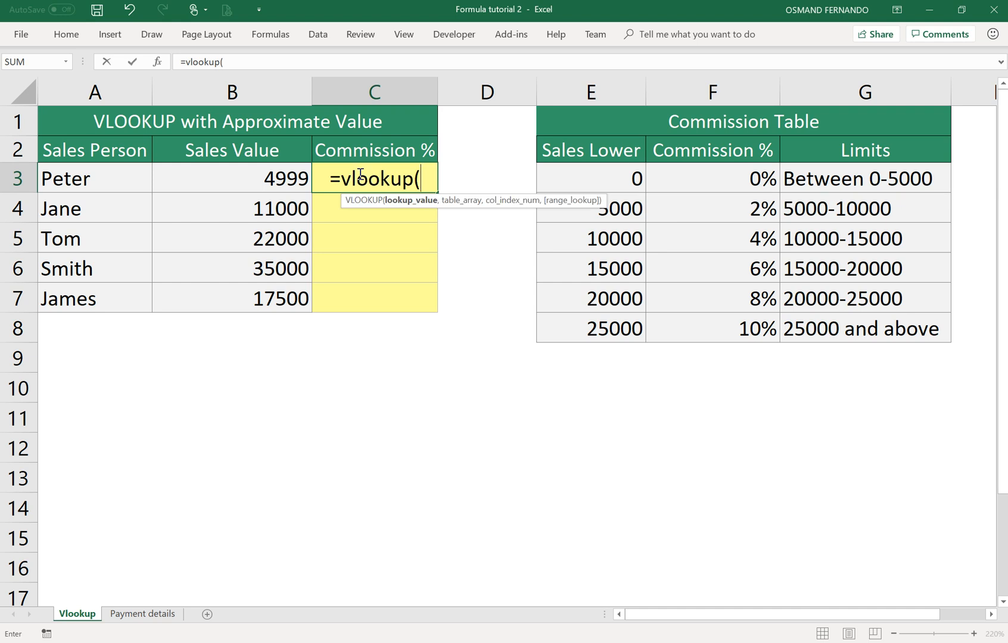
{"action": "left_click", "coordinate": [241, 180]}
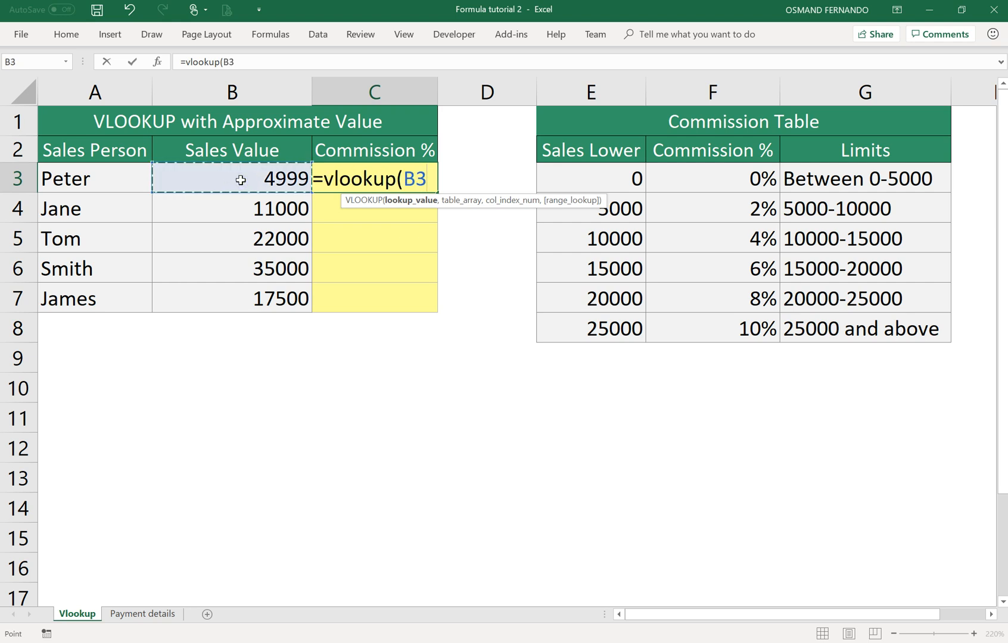
{"action": "type", "text": ","}
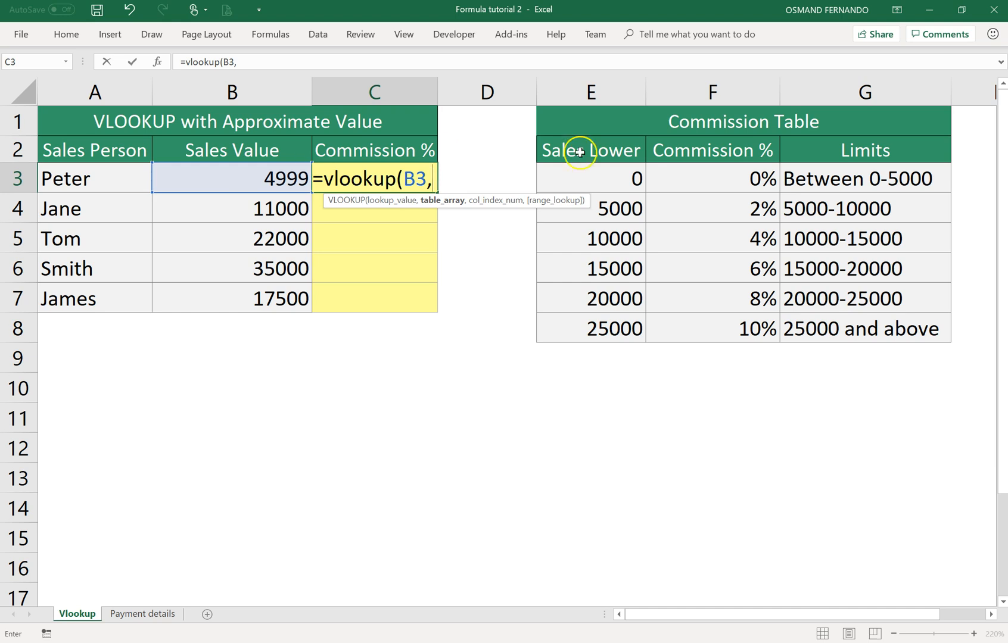
Set the formula's table array to the absolute range $E$3:$F$8 of the Commission Table
{"action": "left_click", "coordinate": [604, 181]}
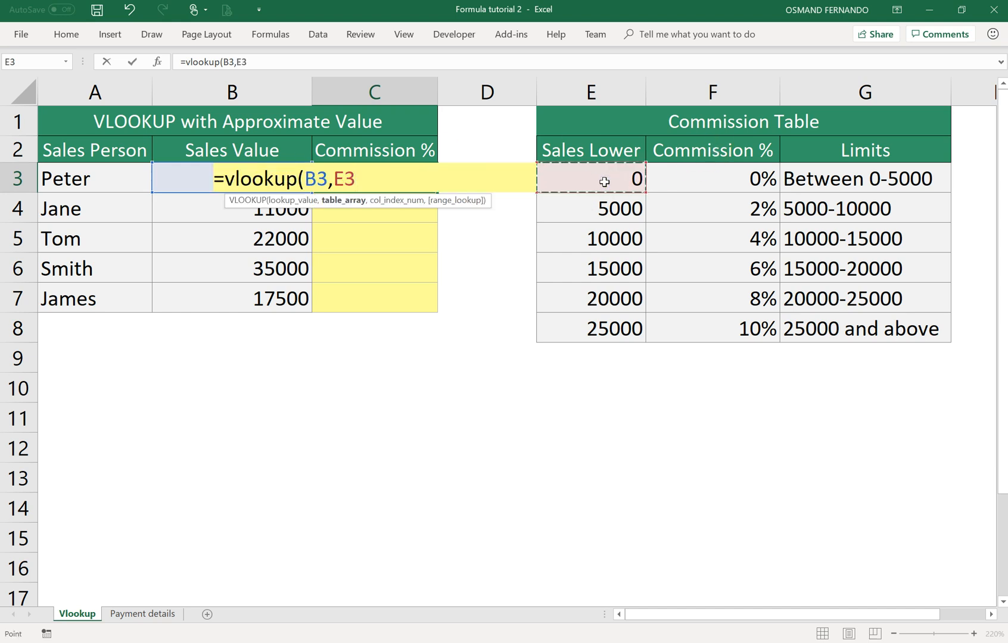
{"action": "left_click_drag", "start_coordinate": [604, 182], "coordinate": [702, 322]}
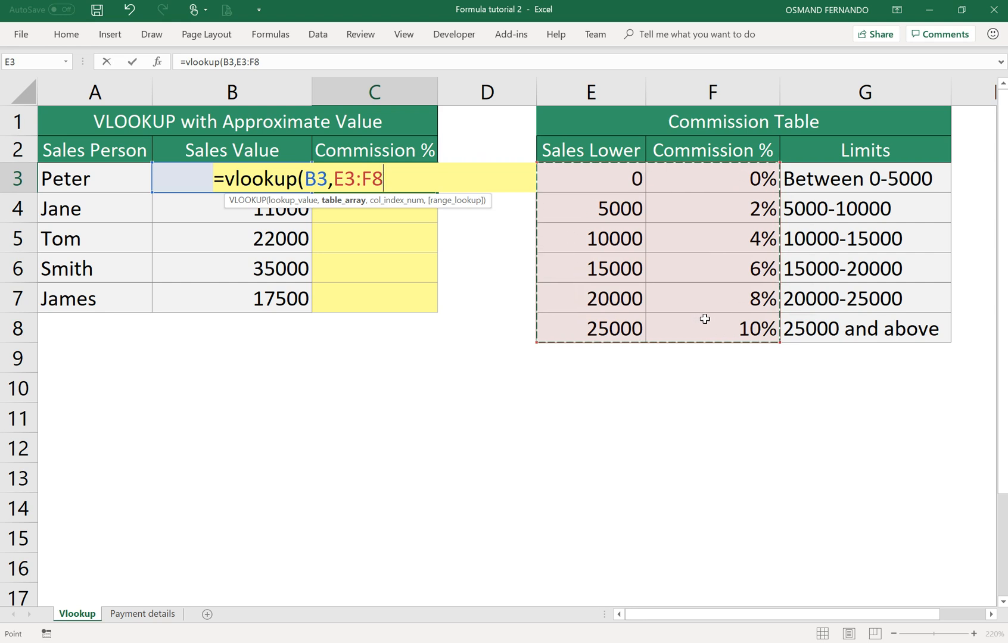
{"action": "key", "text": "F4"}
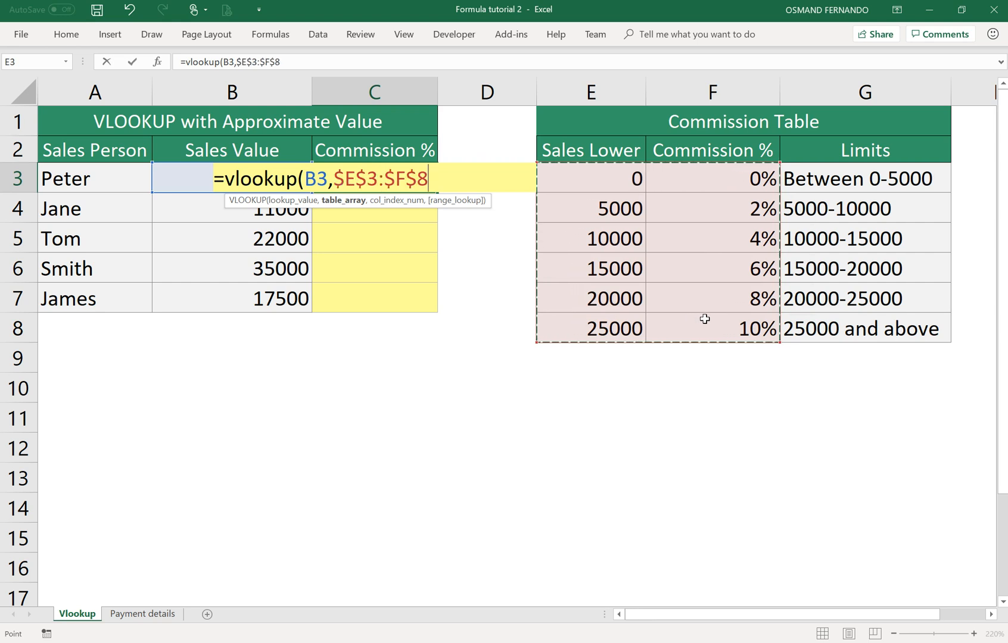
{"action": "type", "text": ","}
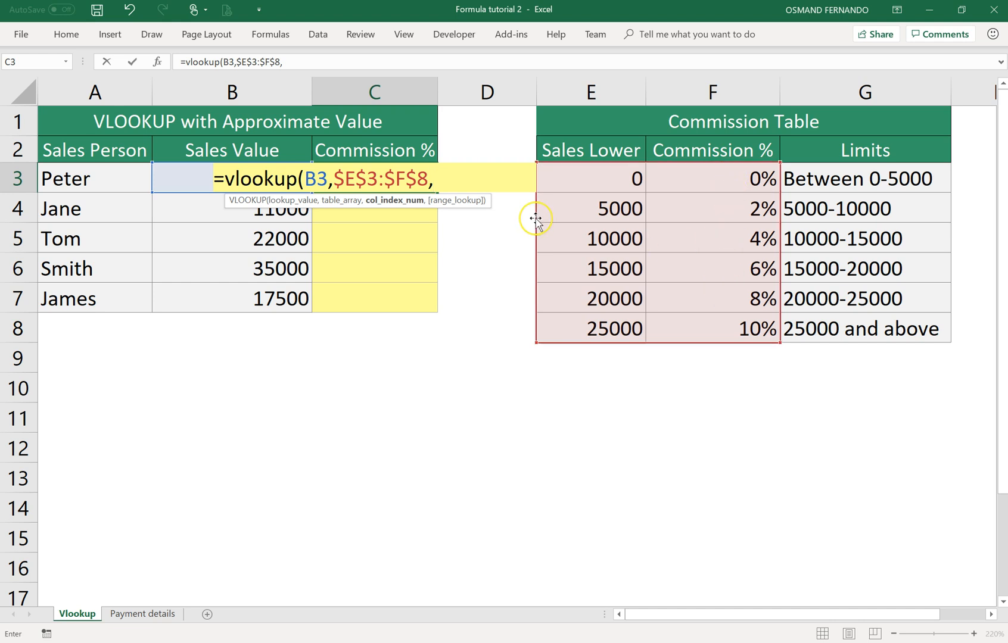
Complete the C3 formula with column index 2 and TRUE for approximate match, and fill it down through C7
{"action": "type", "text": "2,"}
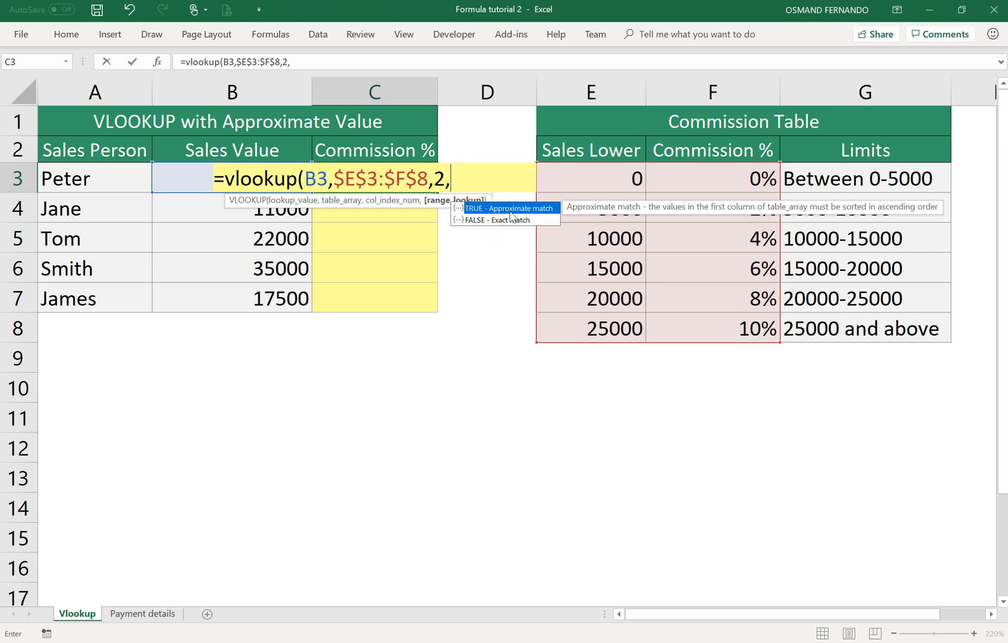
{"action": "double_click", "coordinate": [508, 211]}
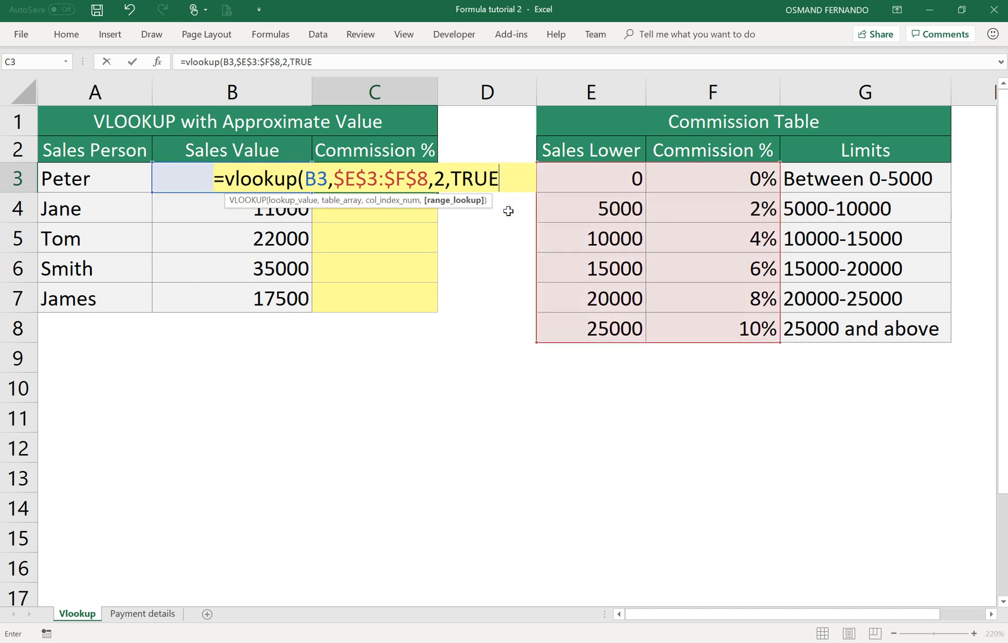
{"action": "type", "text": ")"}
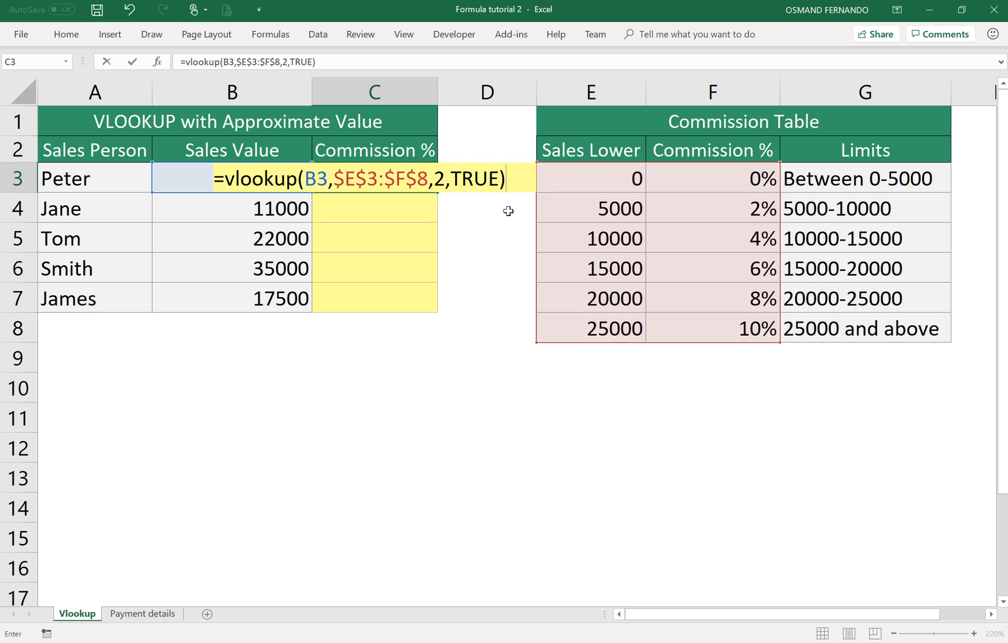
{"action": "key", "text": "Return"}
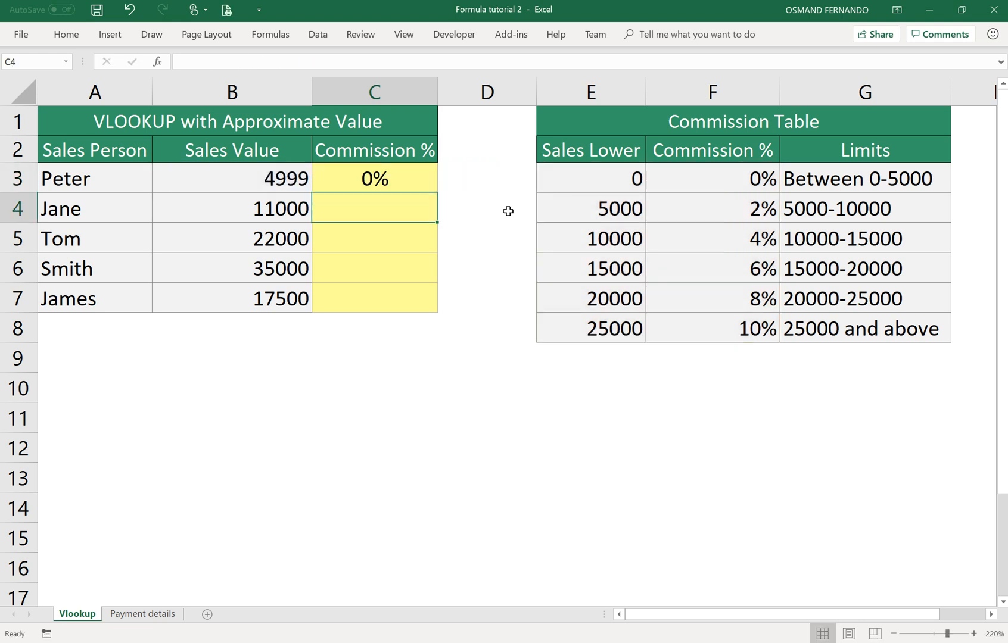
{"action": "left_click", "coordinate": [396, 188]}
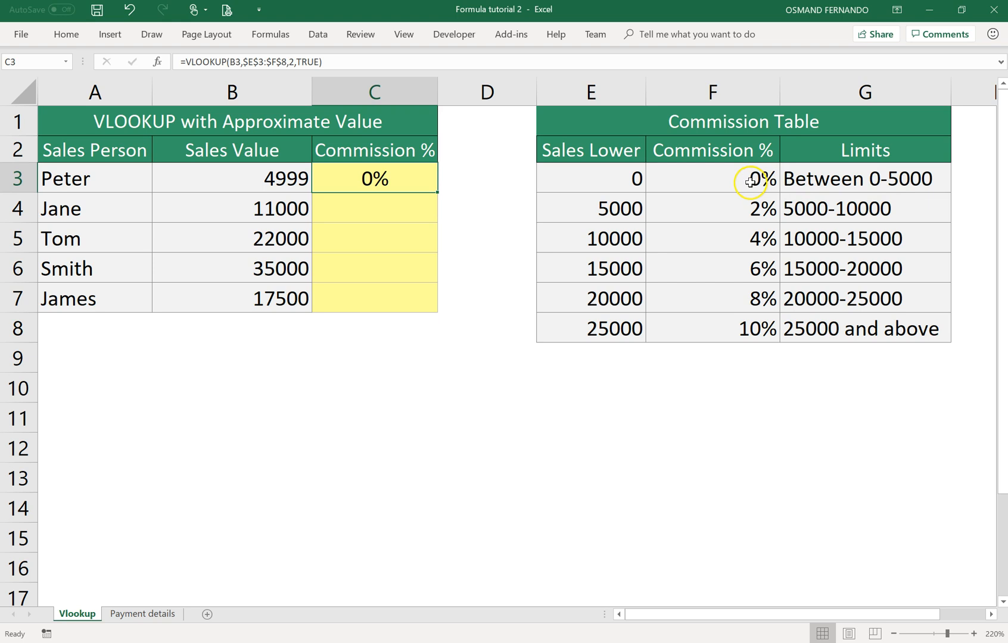
{"action": "double_click", "coordinate": [439, 192]}
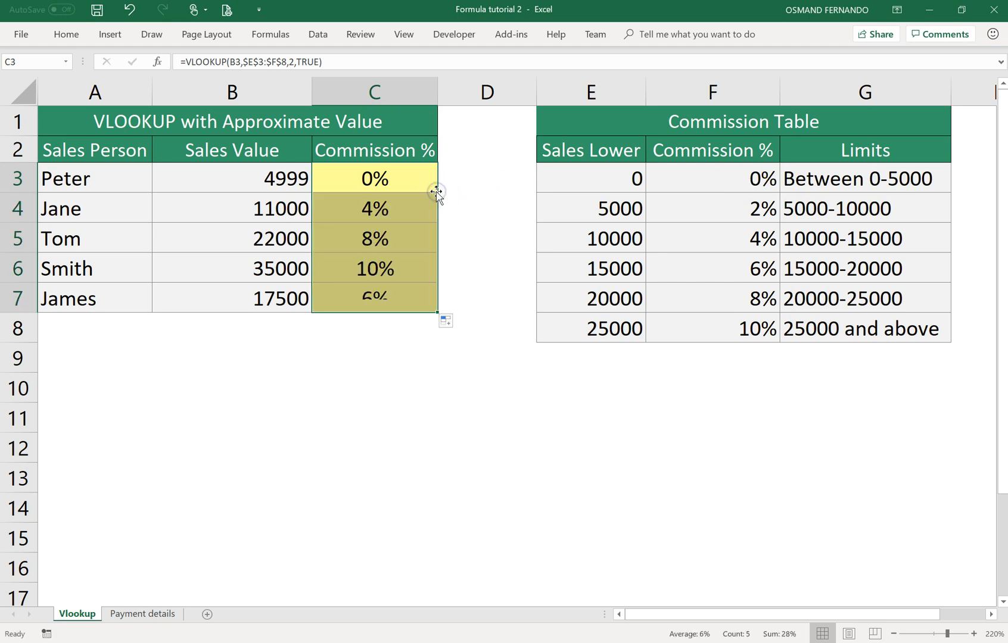
Compare the sales values and filled commission percentages in rows 4 to 7 with the matching Commission Table tiers
{"action": "left_click", "coordinate": [261, 218]}
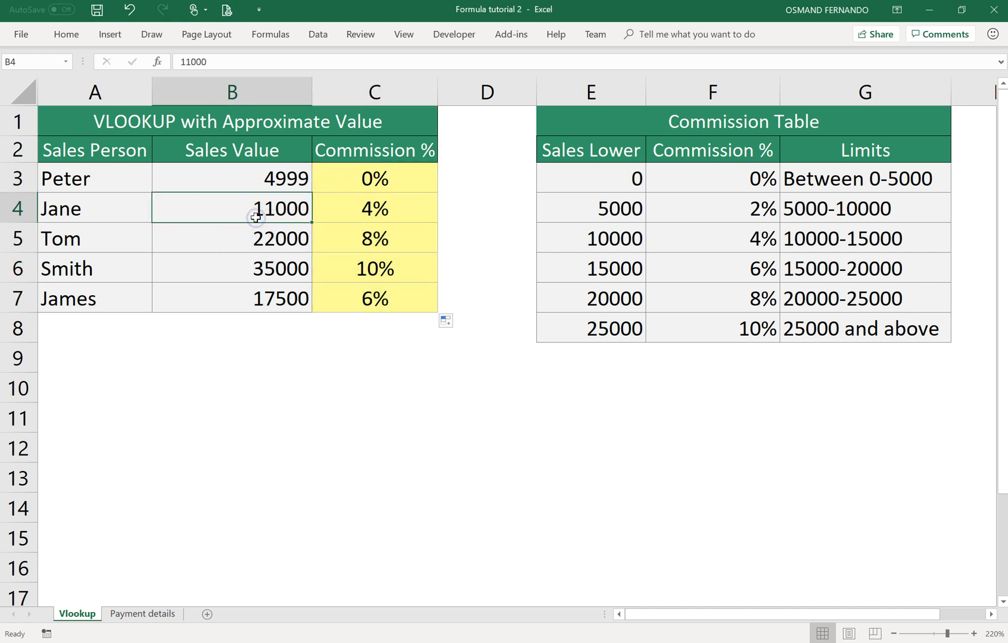
{"action": "left_click", "coordinate": [833, 242]}
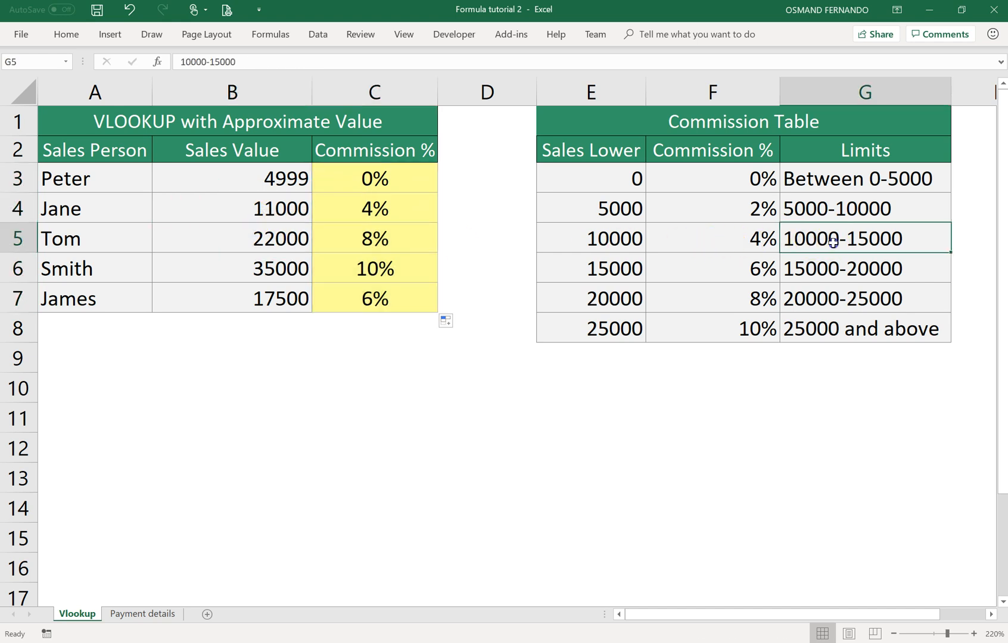
{"action": "left_click", "coordinate": [743, 241]}
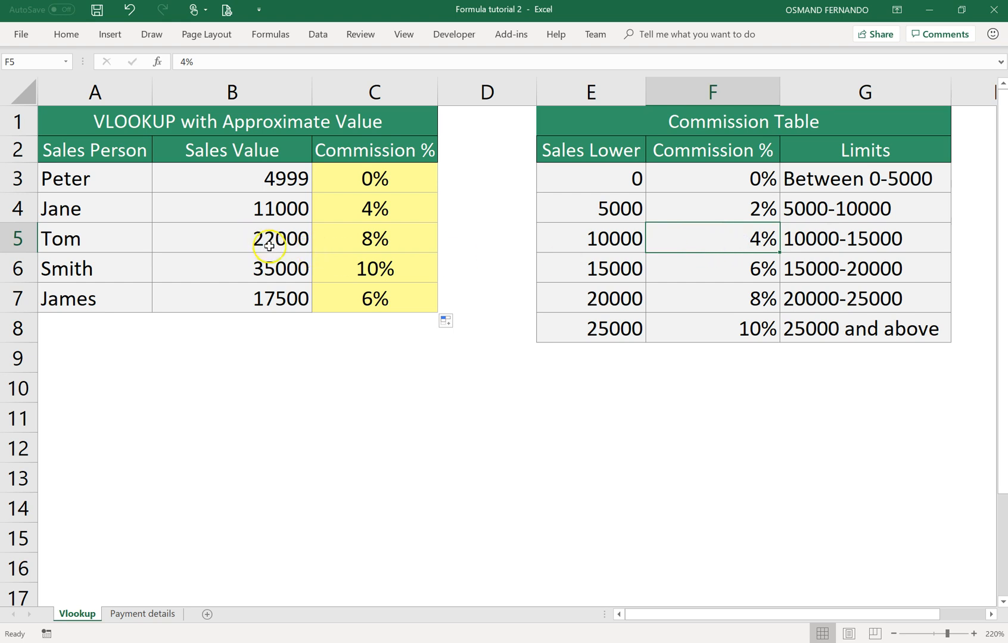
{"action": "left_click", "coordinate": [814, 295]}
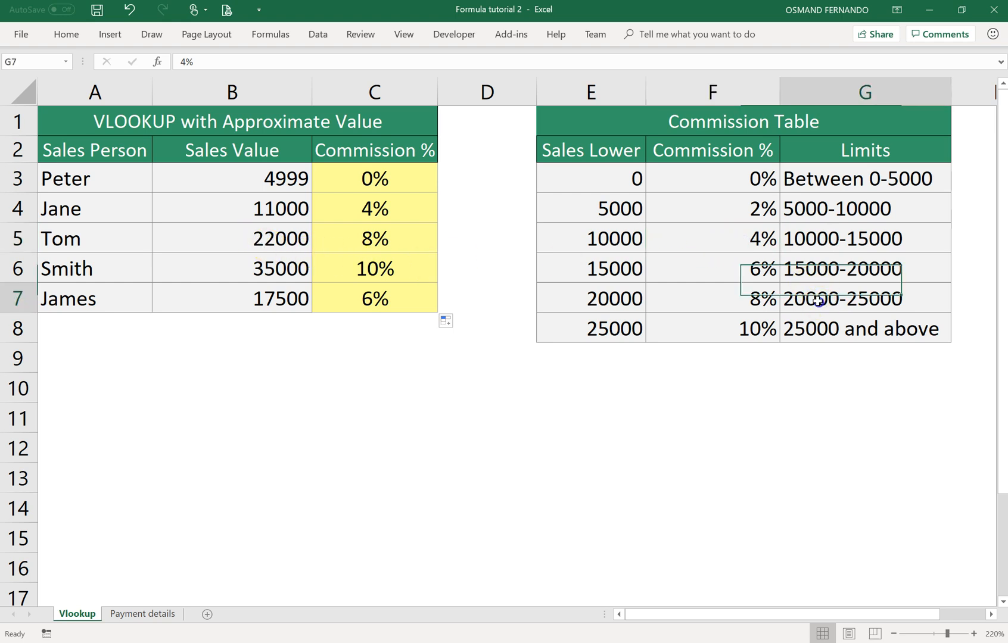
{"action": "left_click", "coordinate": [749, 301]}
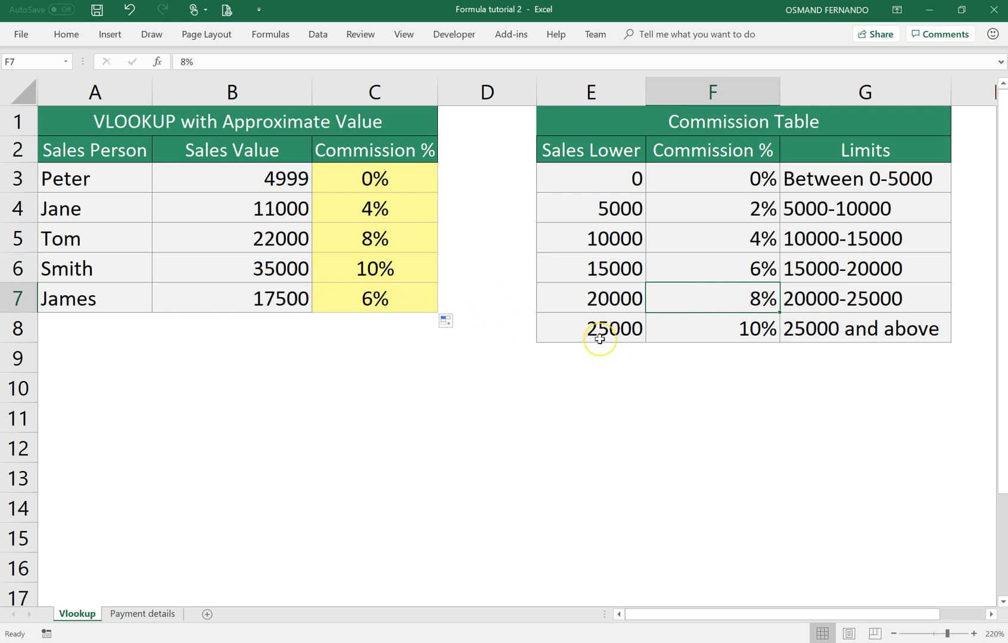
{"action": "left_click", "coordinate": [735, 337]}
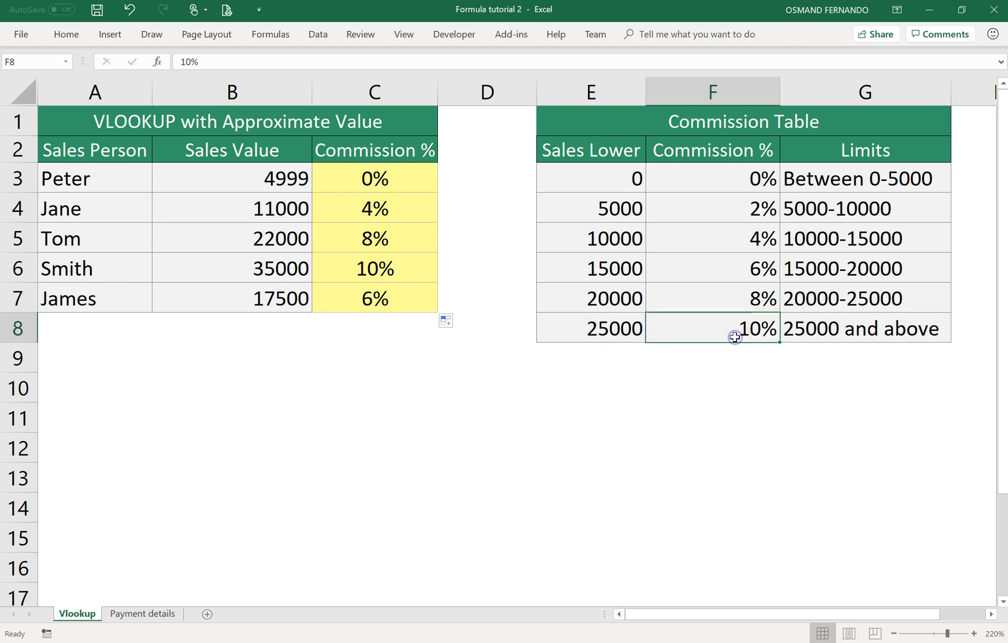
{"action": "left_click", "coordinate": [254, 299]}
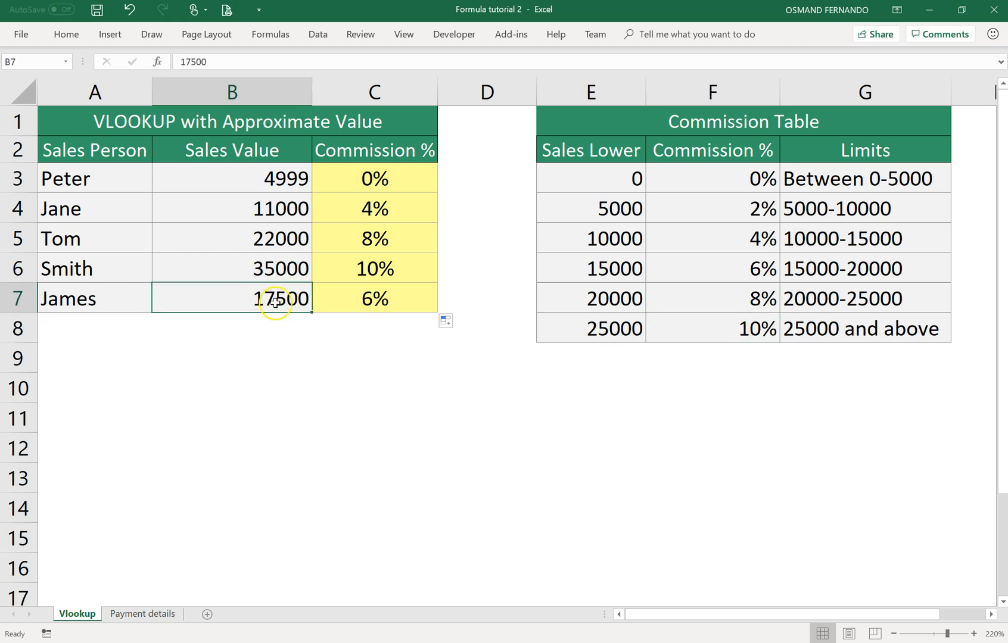
{"action": "left_click", "coordinate": [796, 272]}
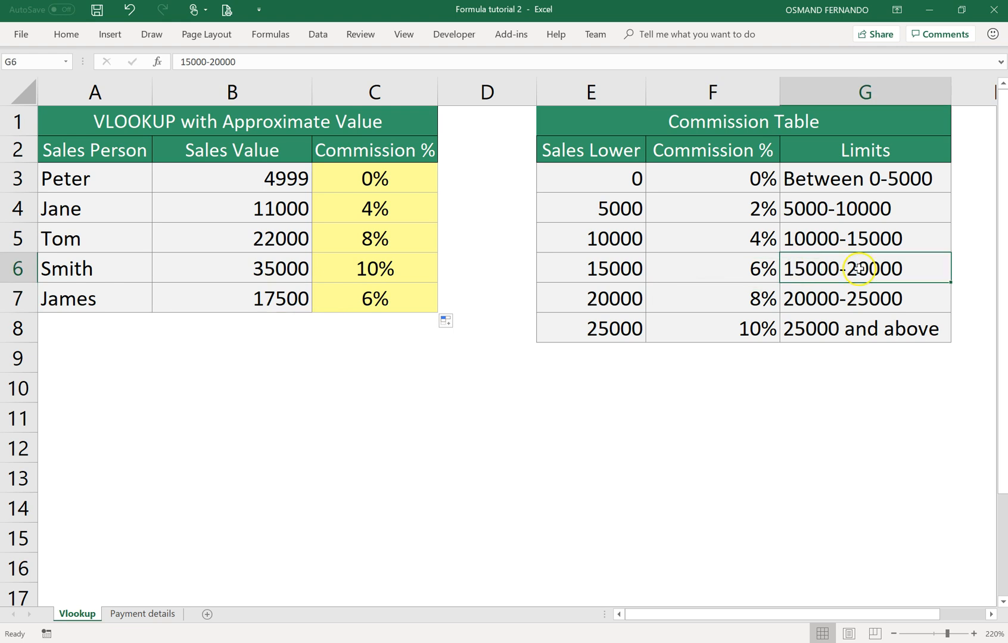
{"action": "left_click", "coordinate": [753, 269]}
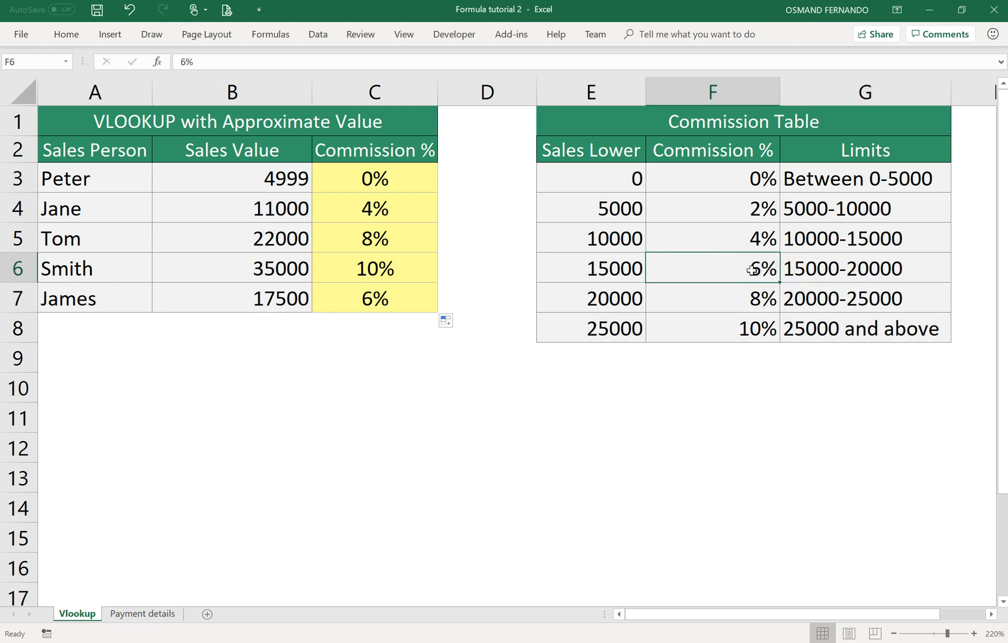
Remove the optional TRUE argument from the VLOOKUP formula in C3 and fill the shortened formula down through C7
{"action": "left_click", "coordinate": [406, 182]}
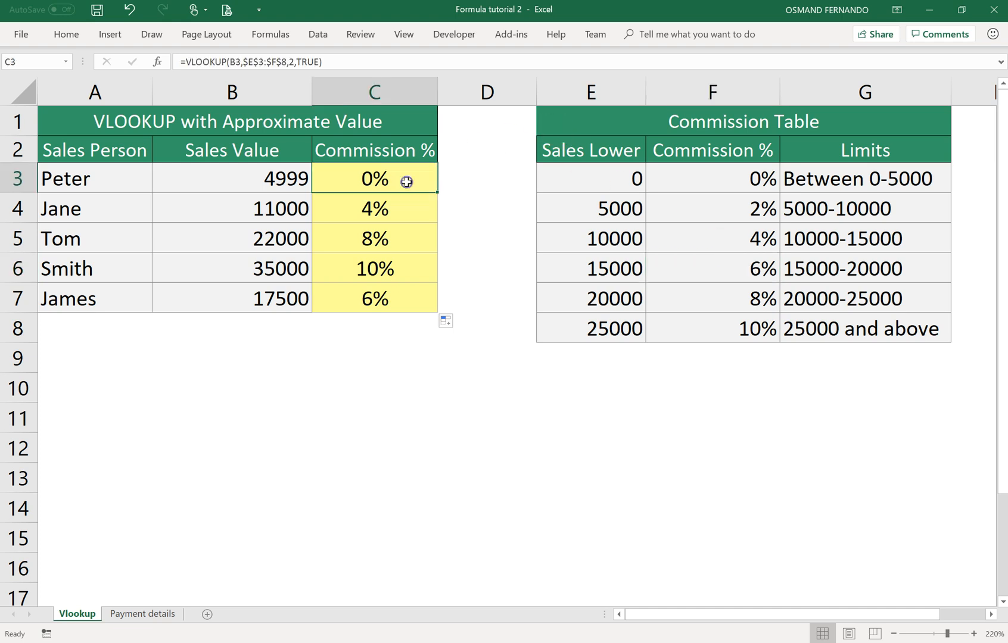
{"action": "left_click", "coordinate": [321, 62]}
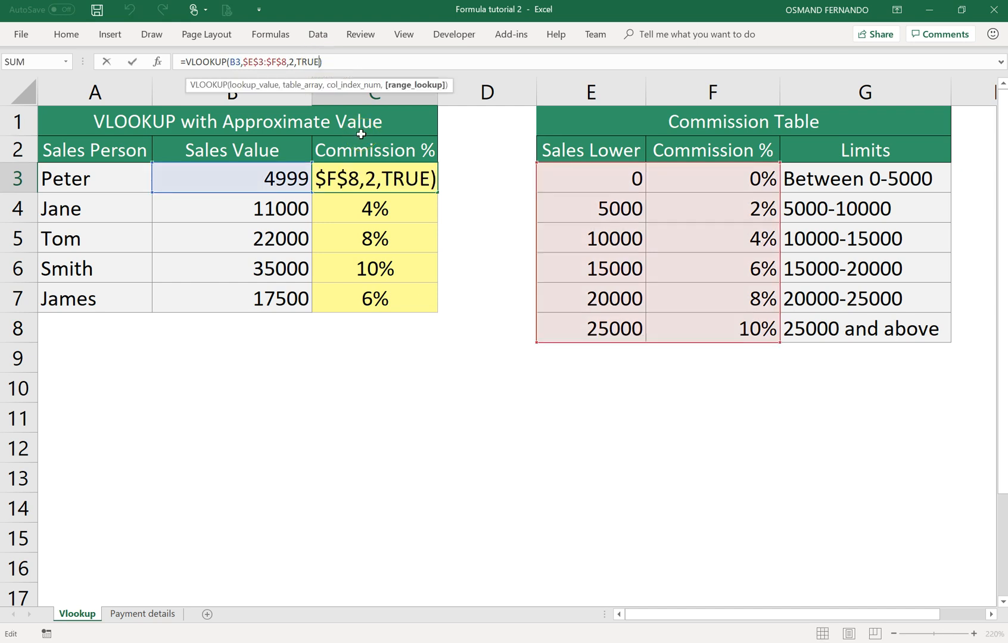
{"action": "key", "text": "BackSpace"}
{"action": "key", "text": "BackSpace"}
{"action": "key", "text": "BackSpace"}
{"action": "key", "text": "BackSpace"}
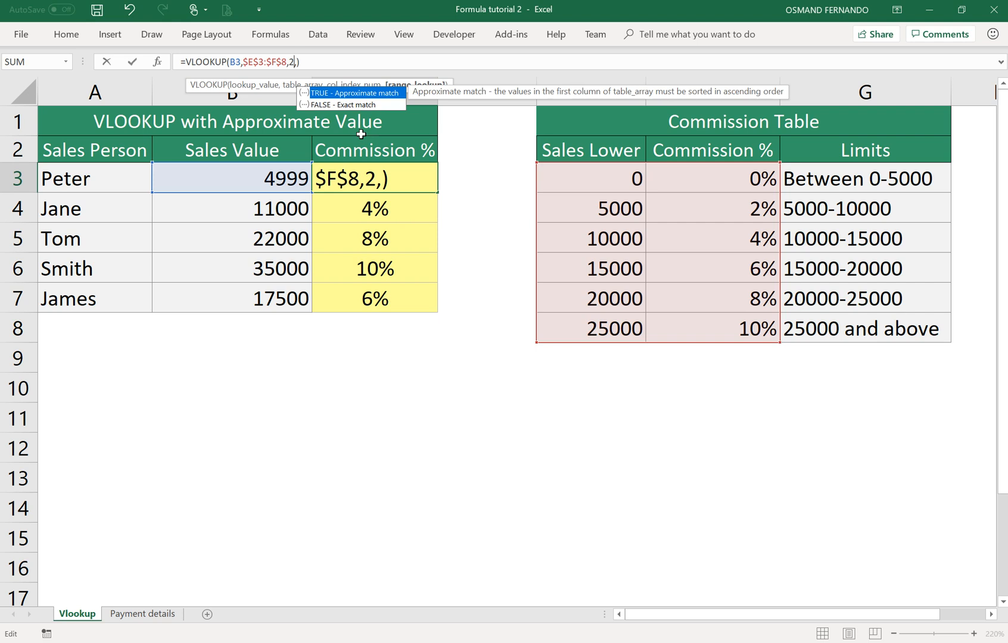
{"action": "key", "text": "BackSpace"}
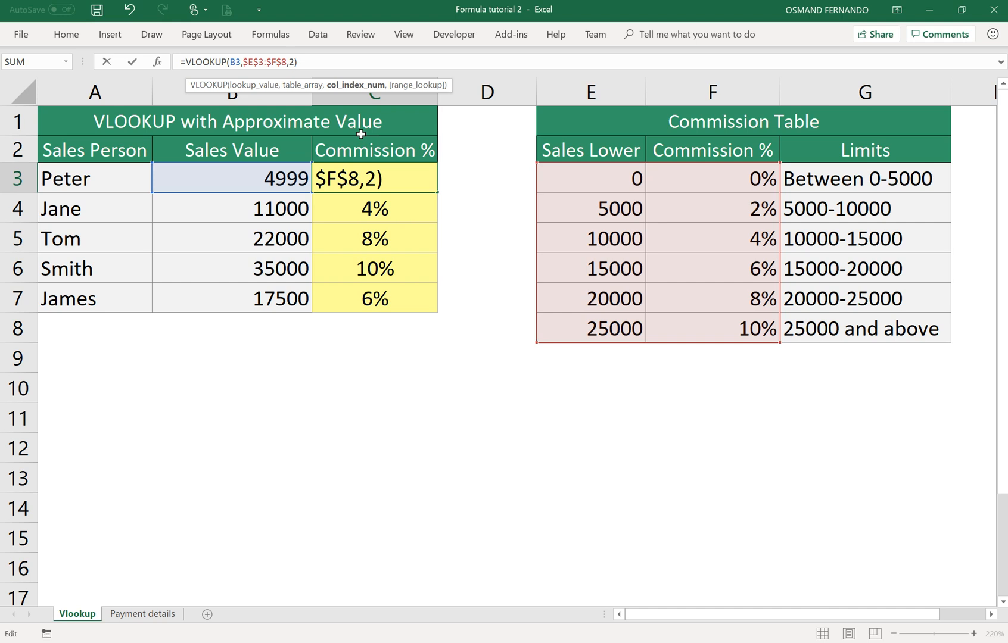
{"action": "key", "text": "Return"}
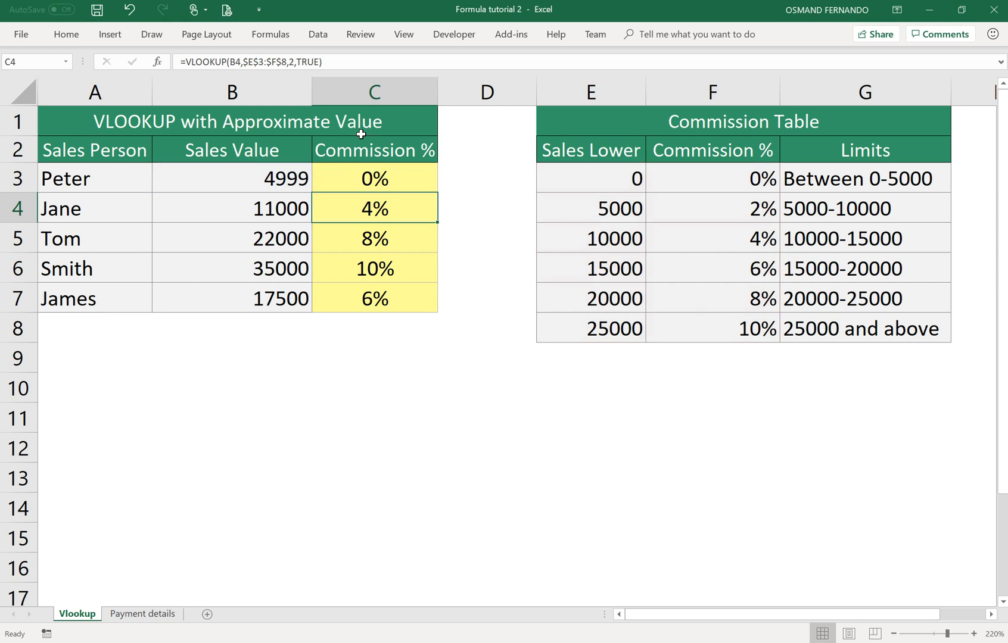
{"action": "left_click", "coordinate": [373, 182]}
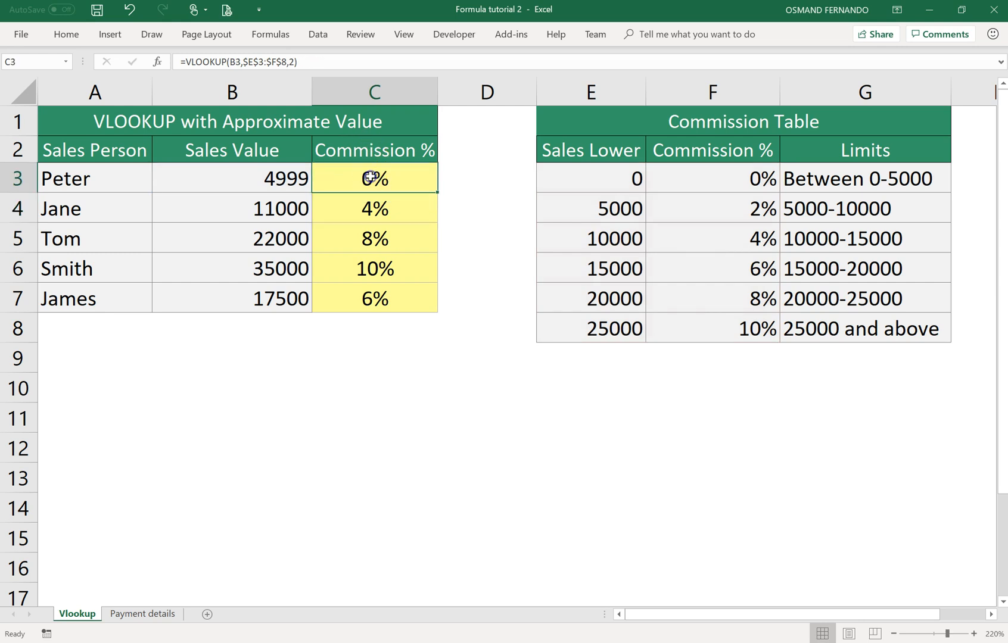
{"action": "double_click", "coordinate": [437, 191]}
Review the shortened VLOOKUP formulas in C4, C5 and C3 without changing them
{"action": "left_click", "coordinate": [412, 208]}
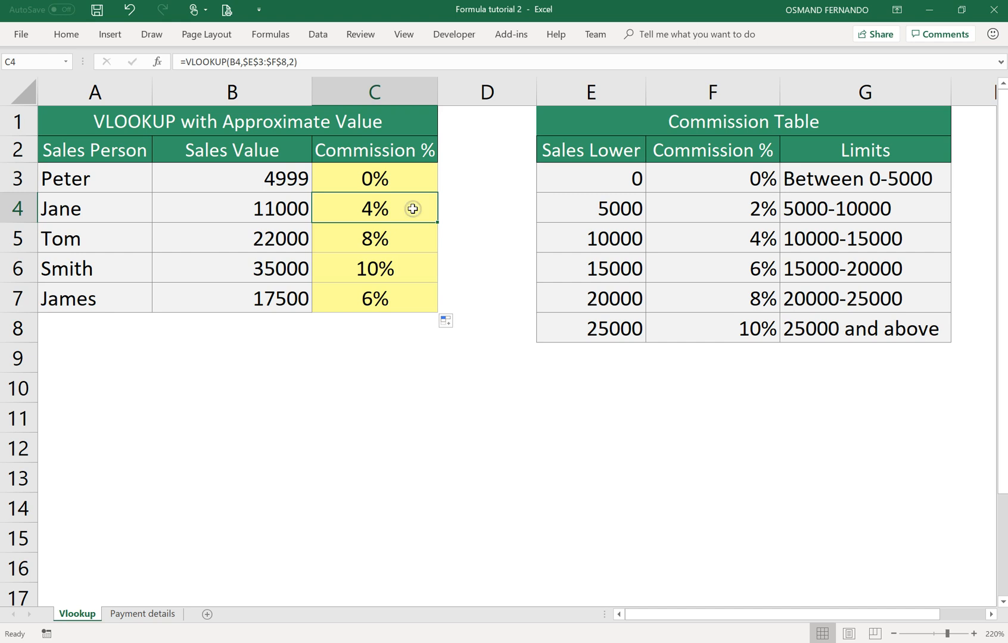
{"action": "left_click_drag", "start_coordinate": [301, 62], "coordinate": [180, 55]}
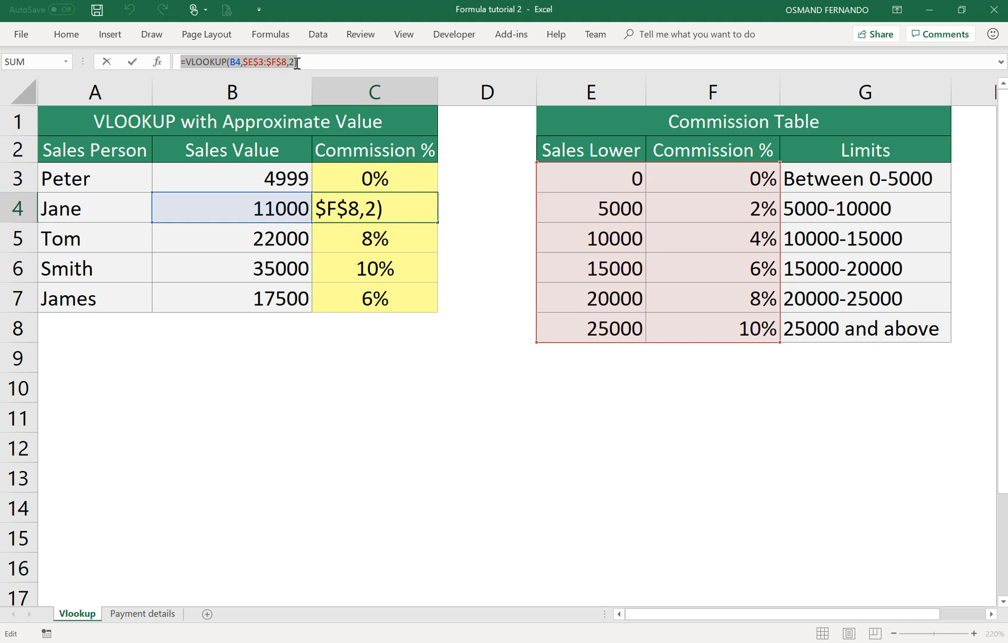
{"action": "key", "text": "Return"}
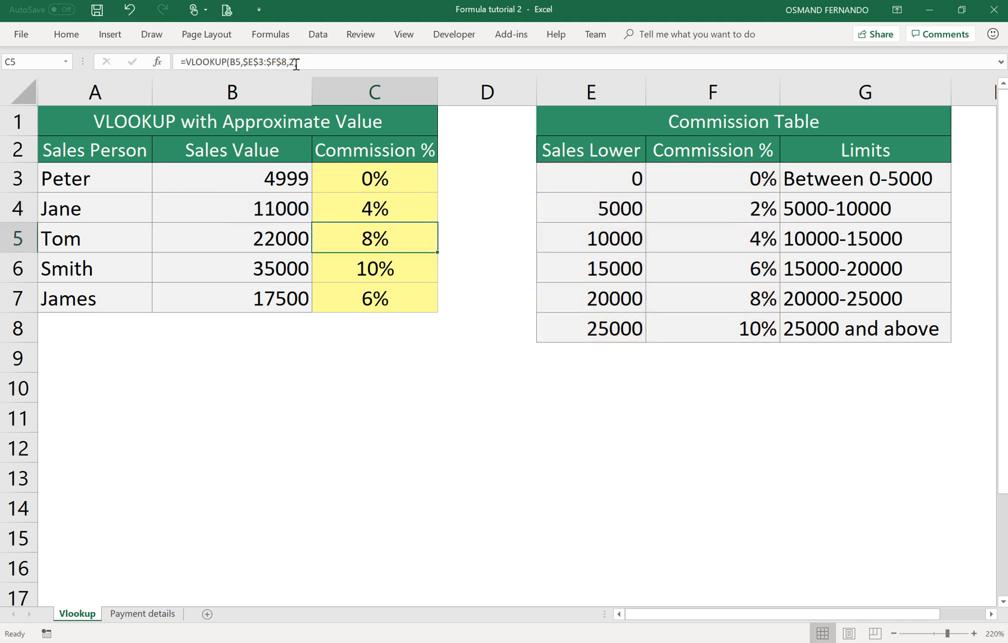
{"action": "left_click", "coordinate": [367, 182]}
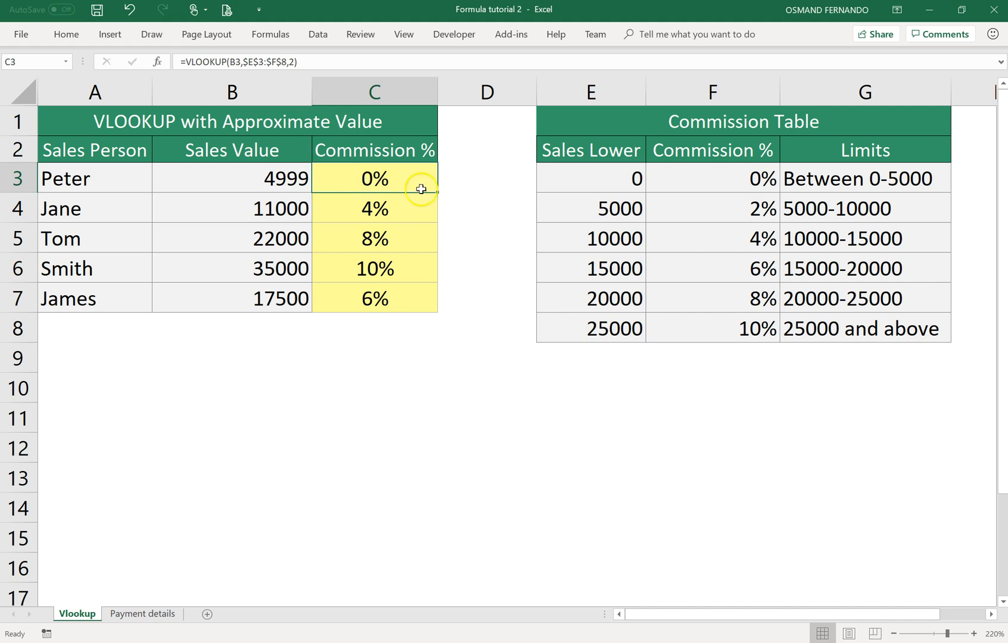
Set the sales value in B3 to -1000 and check the commission formula's result in C3
{"action": "left_click", "coordinate": [268, 181]}
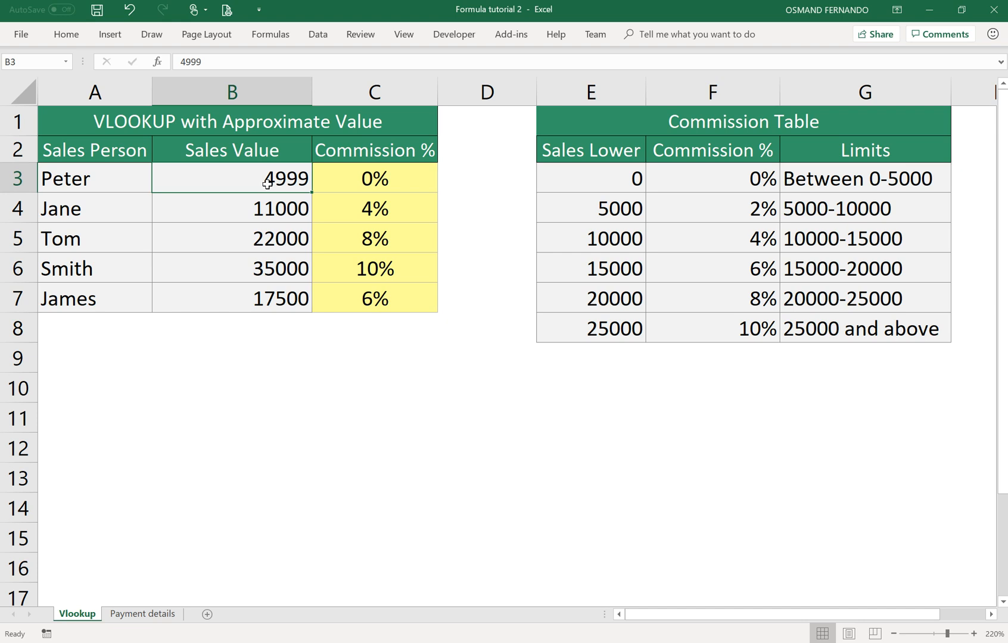
{"action": "type", "text": "-"}
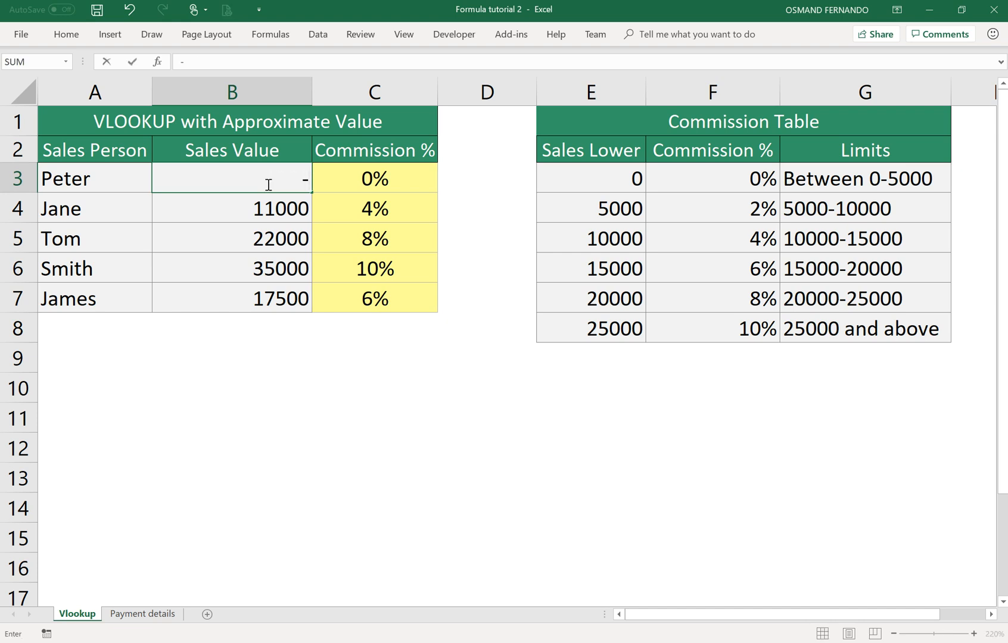
{"action": "type", "text": "1000"}
{"action": "key", "text": "Return"}
{"action": "left_click", "coordinate": [355, 175]}
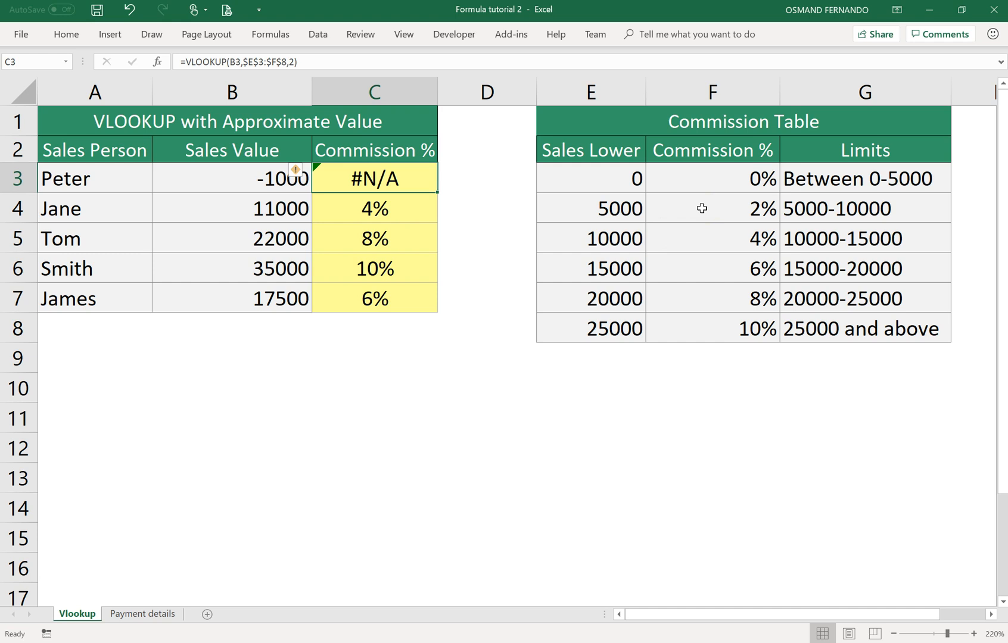
Replace the lowest Sales Lower limit in E3 of the Commission Table with -999999
{"action": "left_click", "coordinate": [616, 179]}
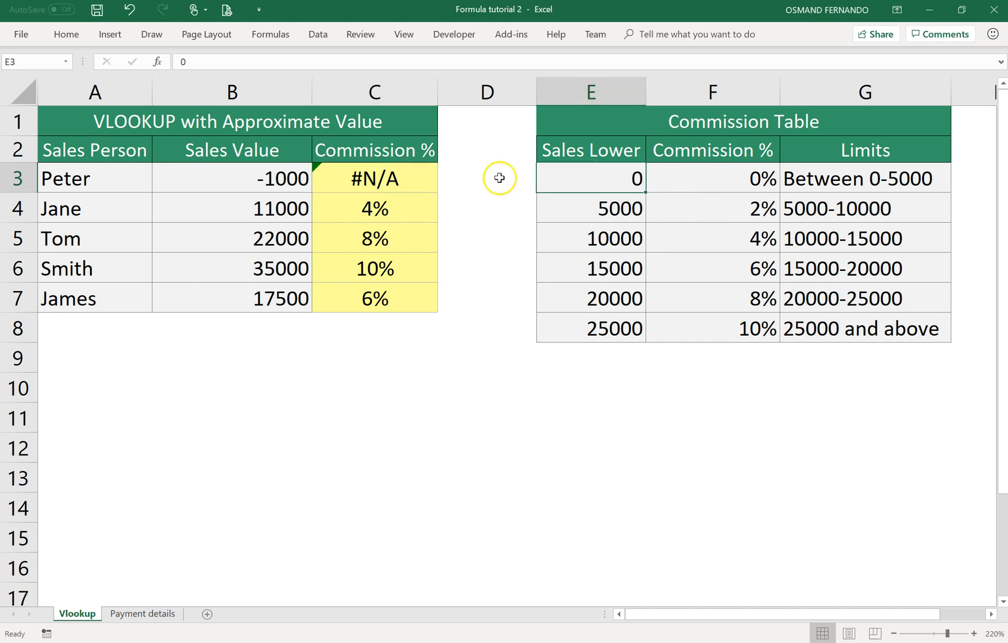
{"action": "left_click", "coordinate": [182, 62]}
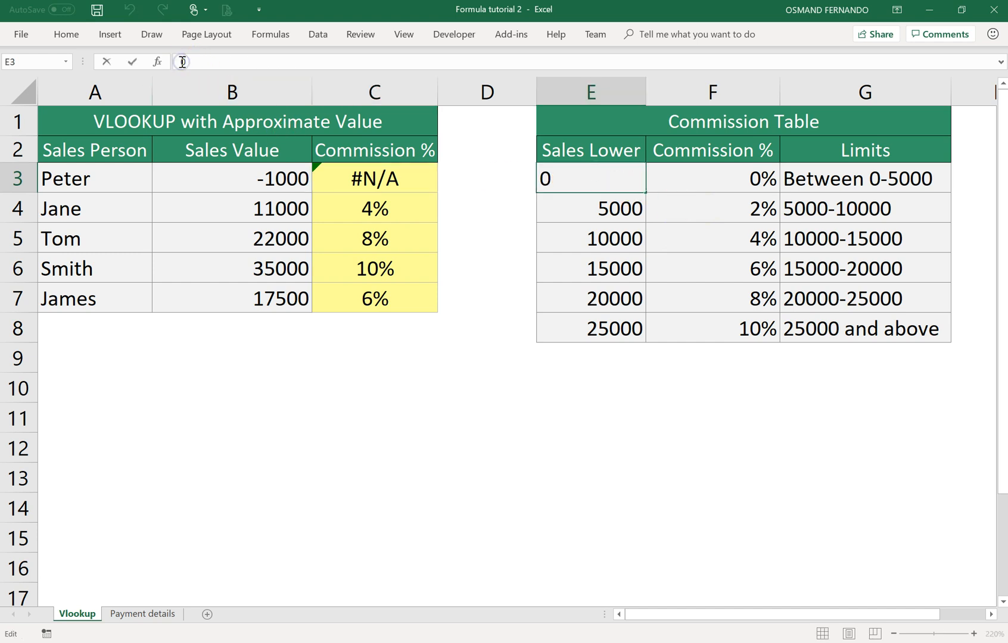
{"action": "type", "text": "-"}
{"action": "key", "text": "Delete"}
{"action": "type", "text": "999999"}
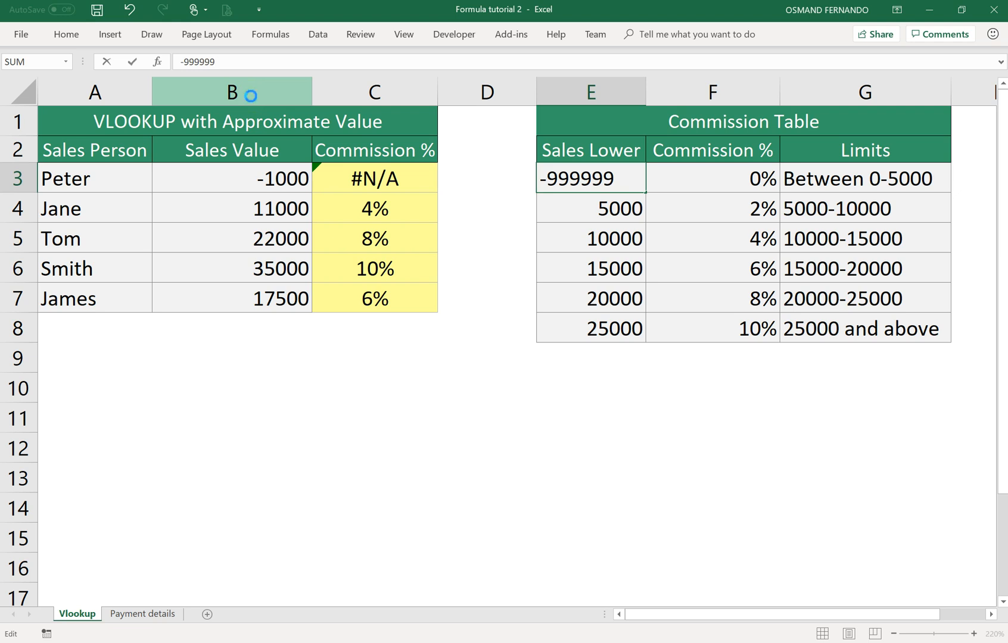
{"action": "key", "text": "Return"}
{"action": "key", "text": "Up"}
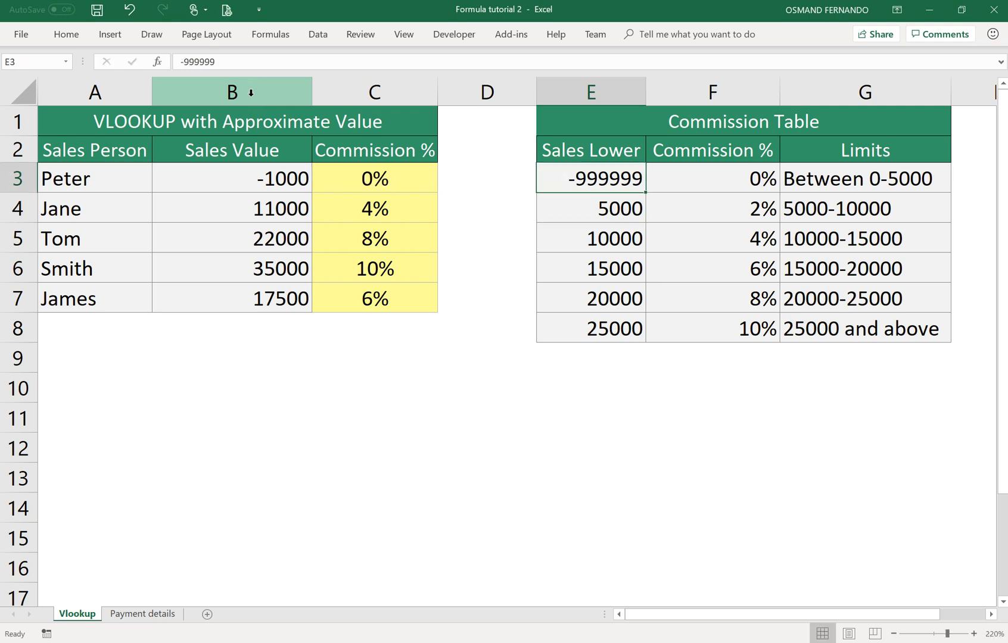